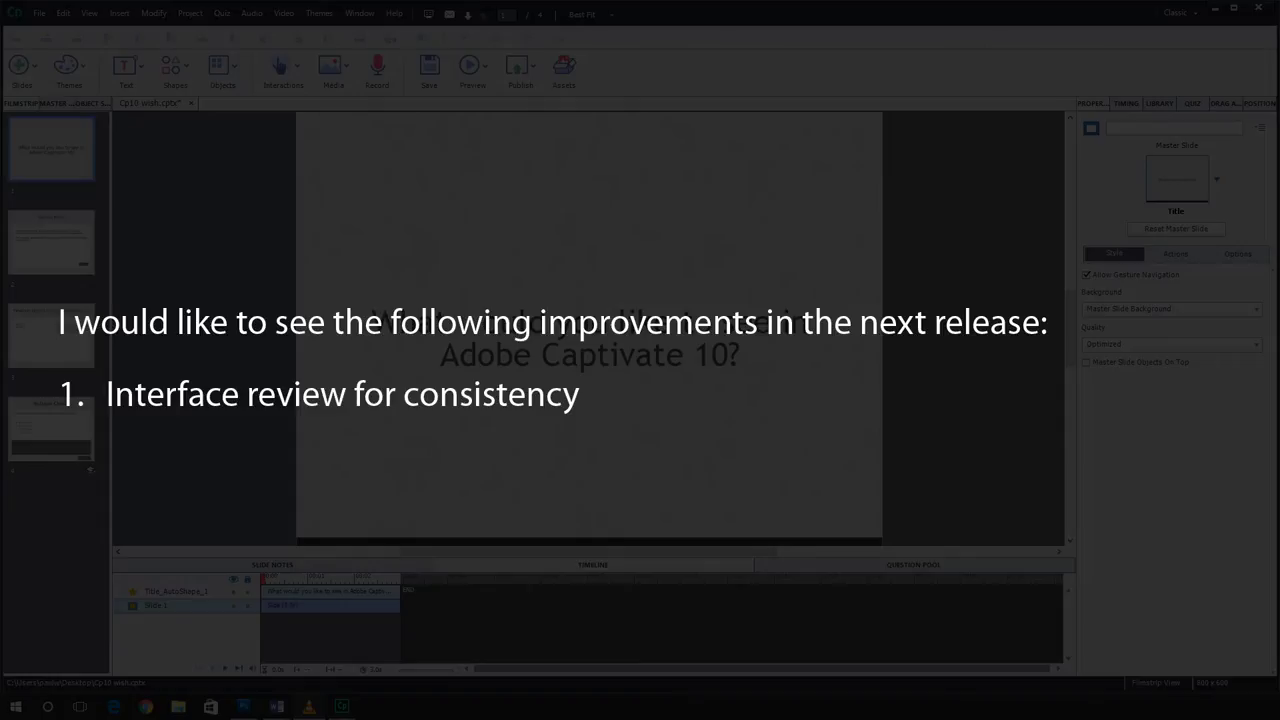
Step: From slide 2, start inserting a graded Multiple Choice question slide and examine its available question types
key(Down)
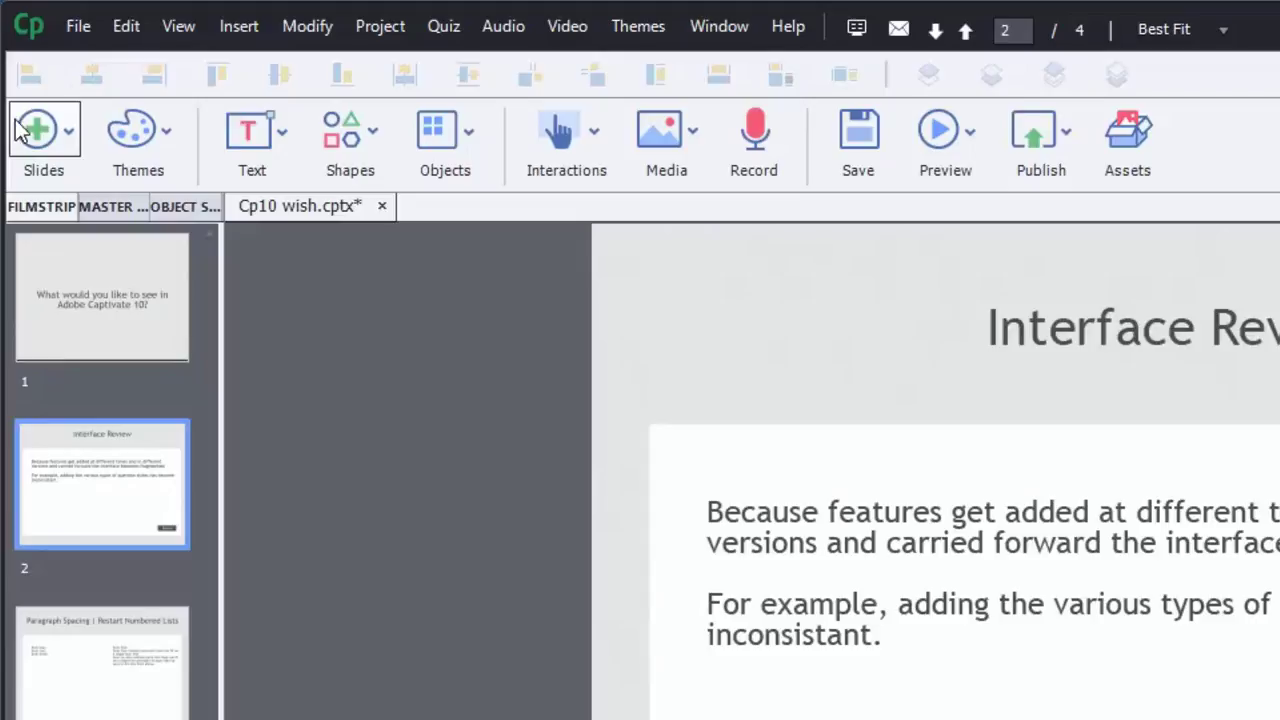
click(71, 135)
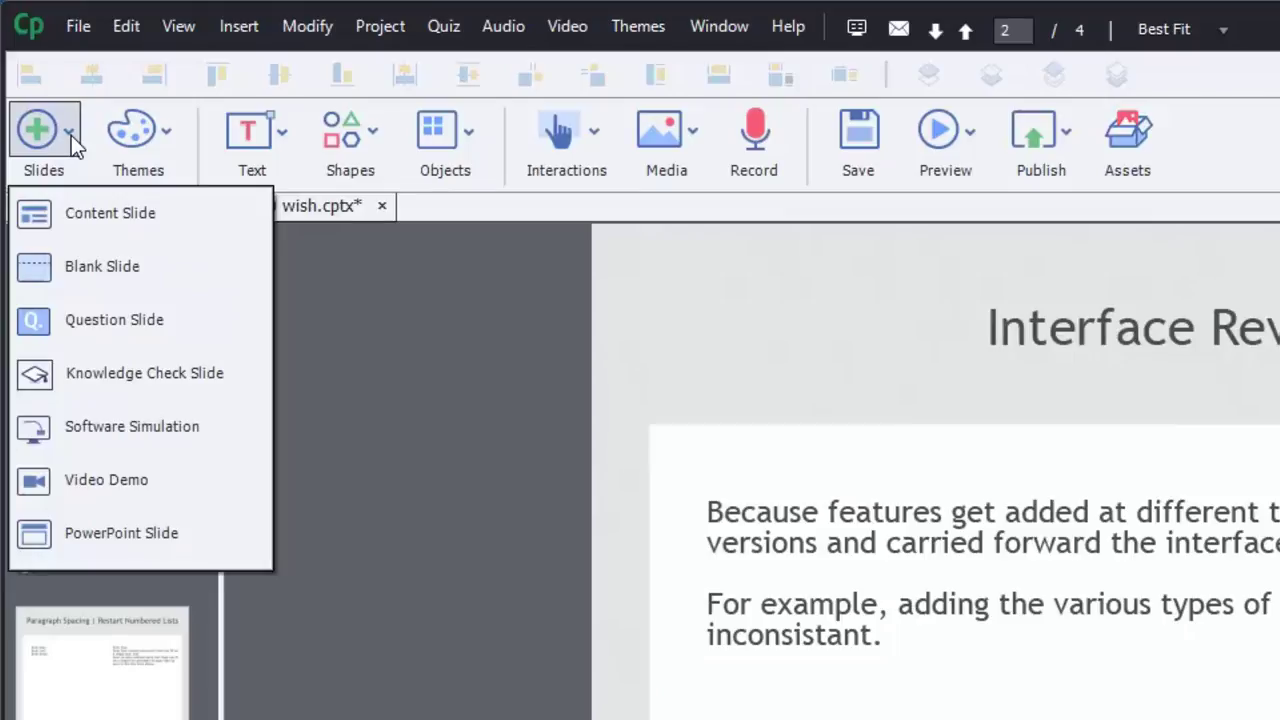
click(99, 327)
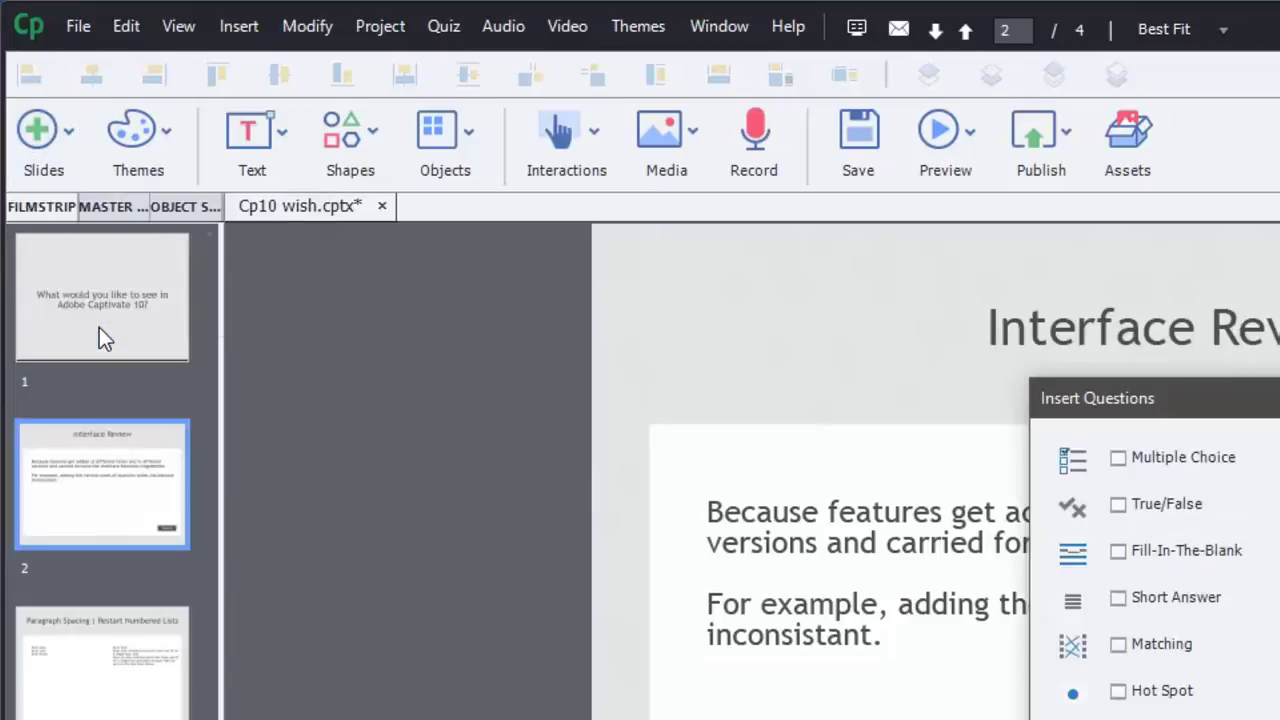
click(1155, 458)
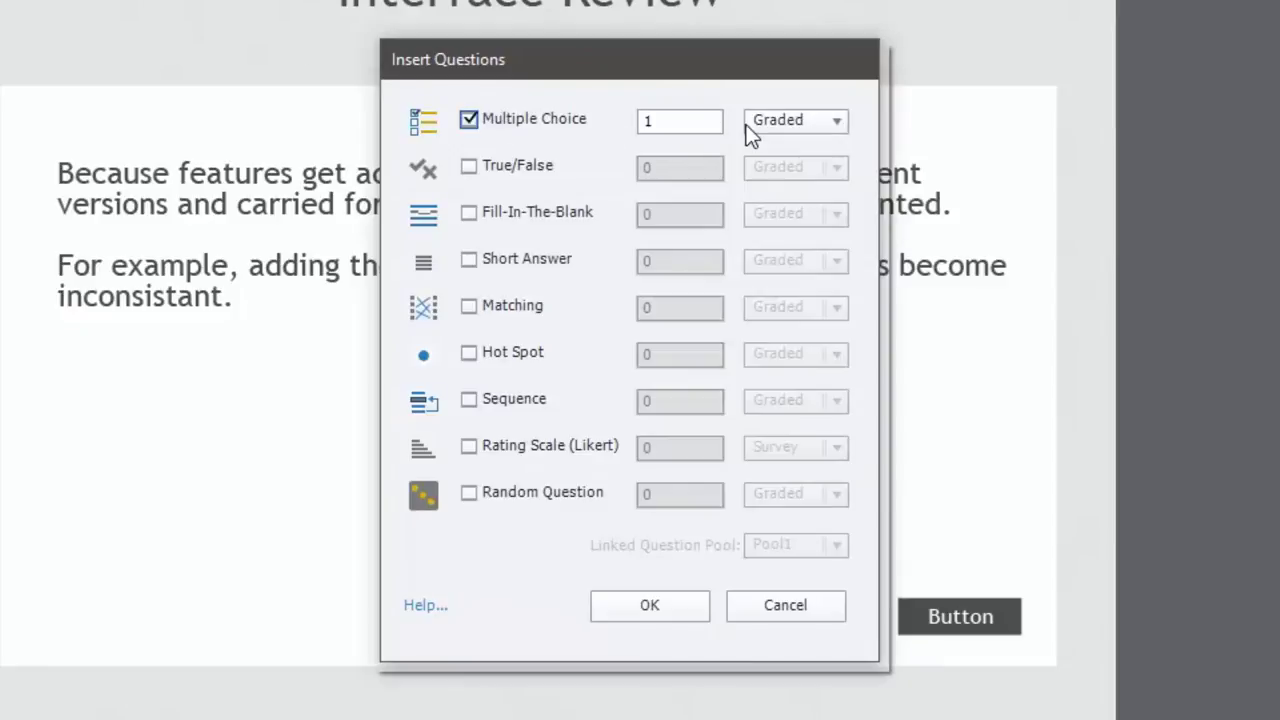
click(820, 122)
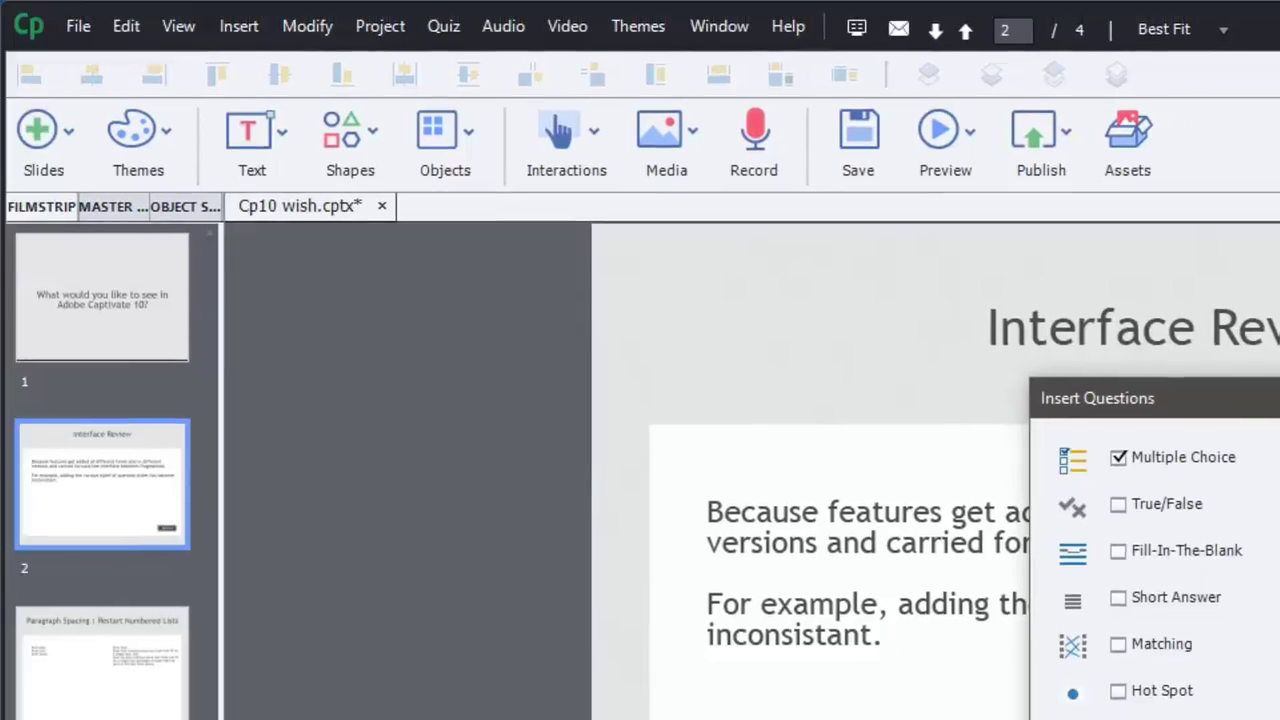
Step: Compare the slide-adding options with the quiz commands and review the Multiple Choice settings offered through the quiz's Question Slide command
click(59, 138)
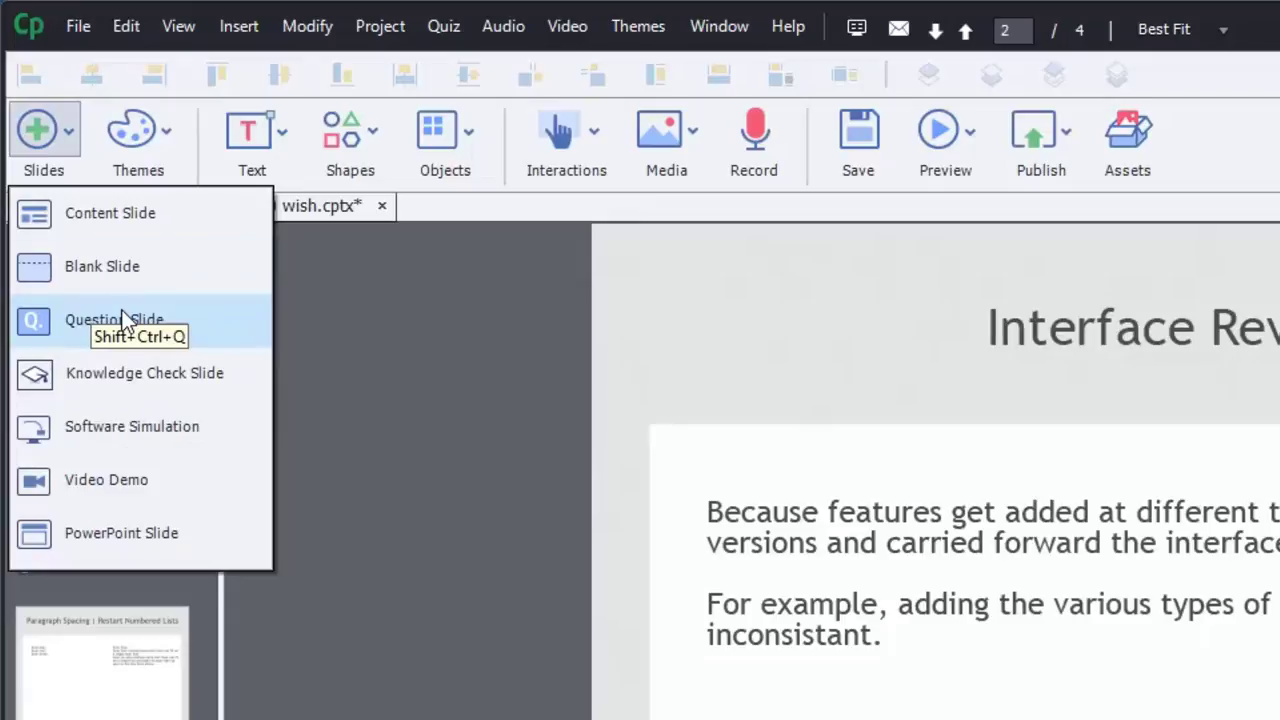
click(350, 135)
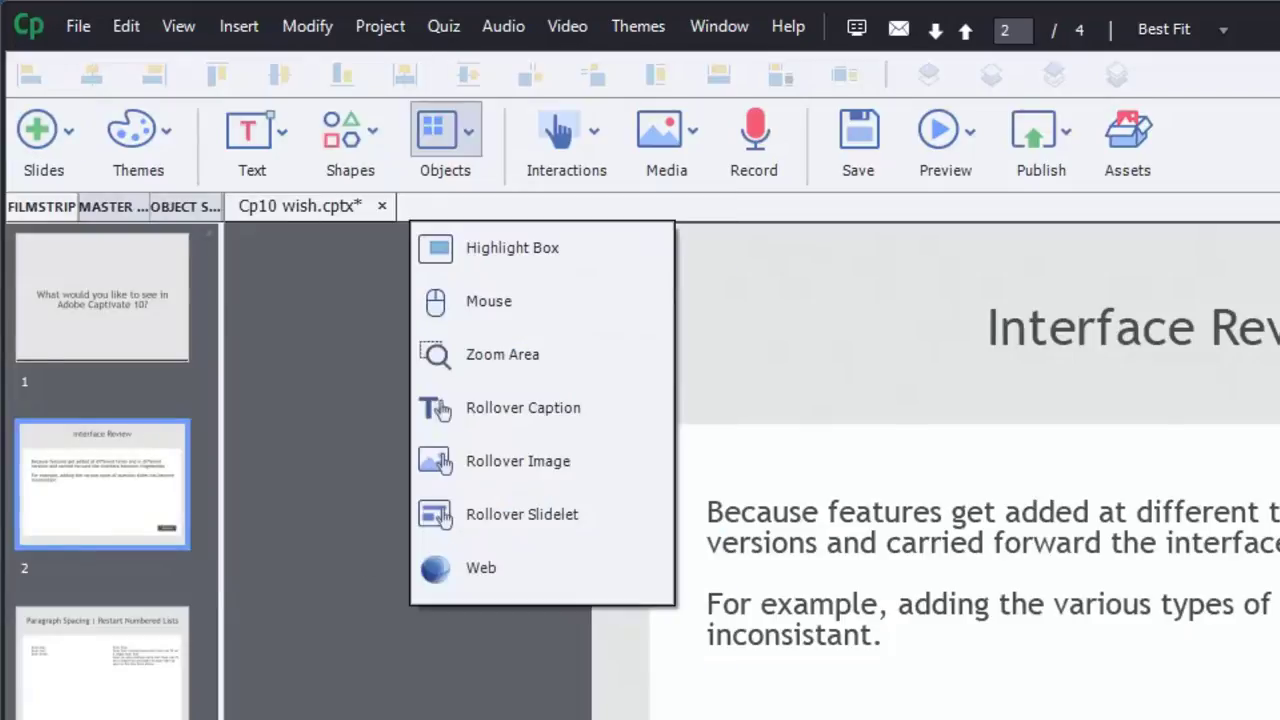
click(452, 28)
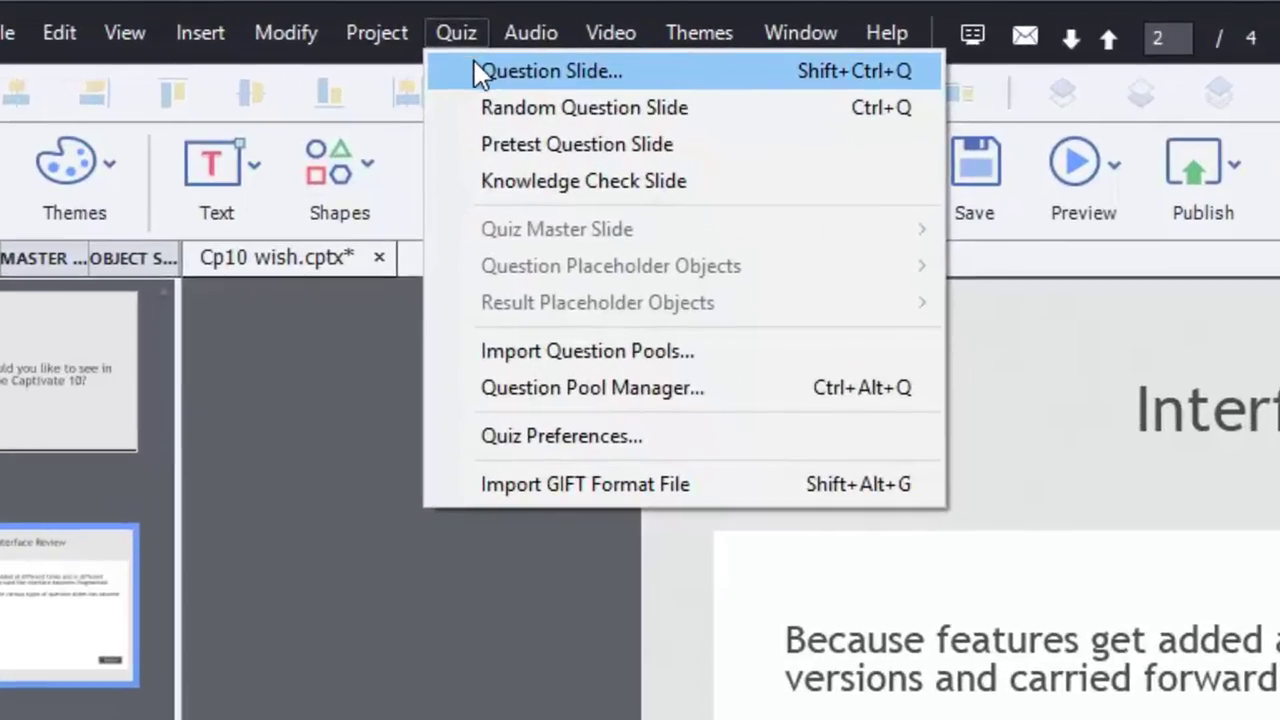
click(474, 62)
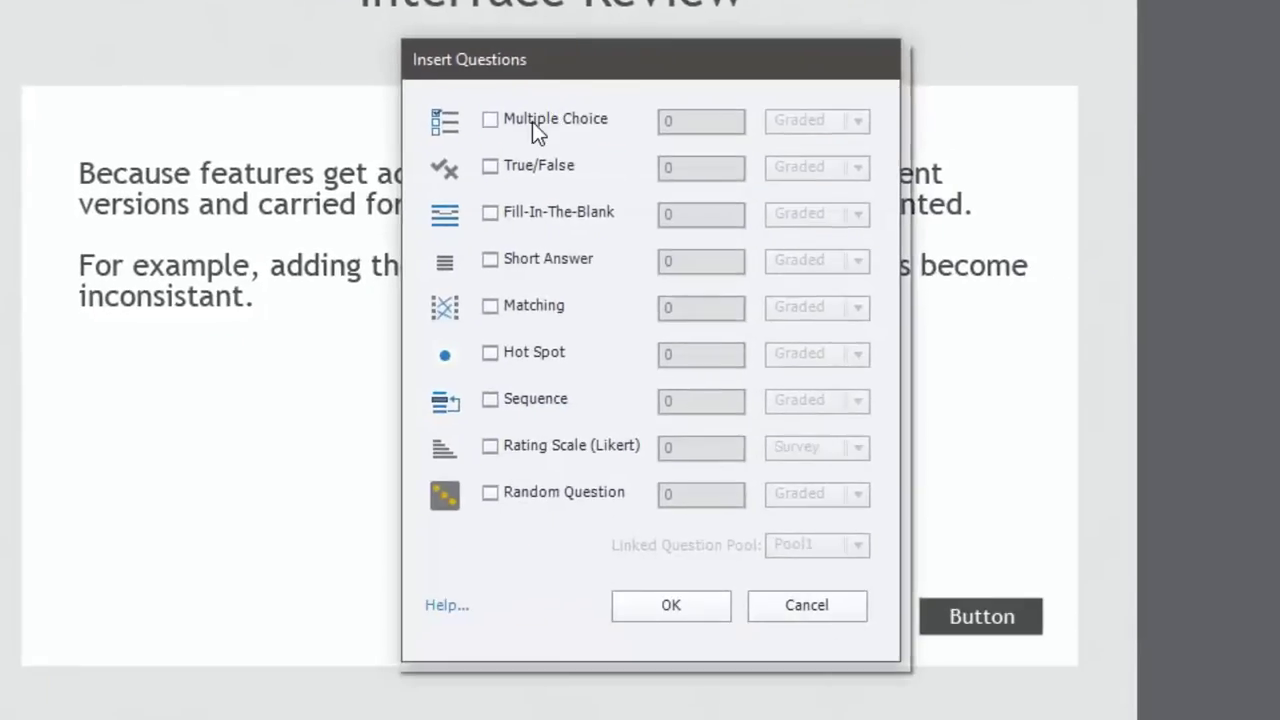
click(532, 121)
click(820, 121)
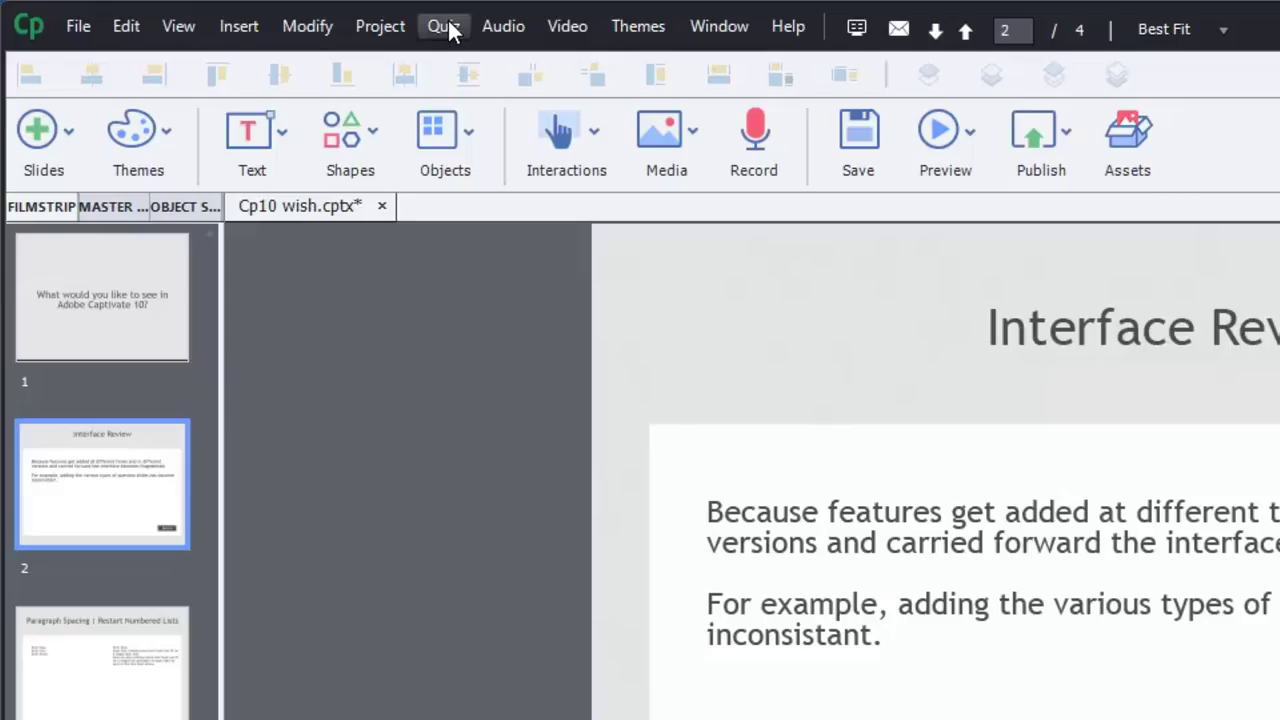
Step: Insert 5 graded Random Question slides linked to Pool1 after slide 2
click(447, 27)
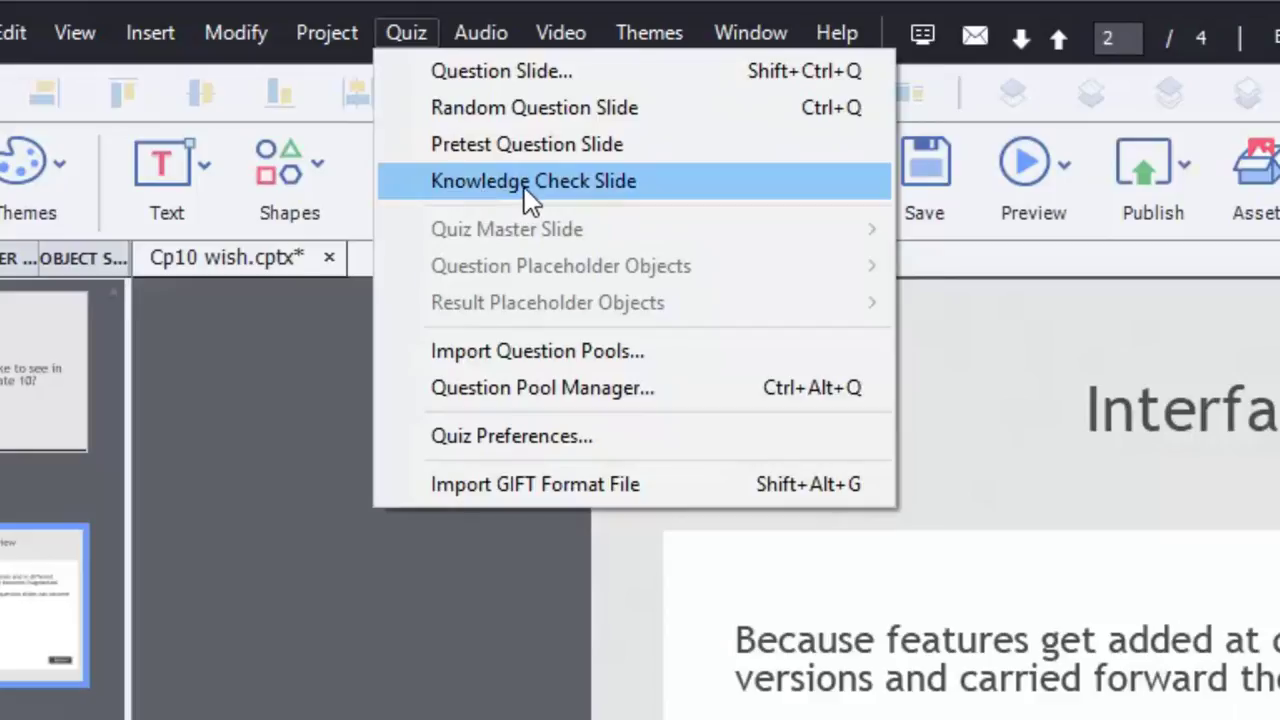
click(531, 74)
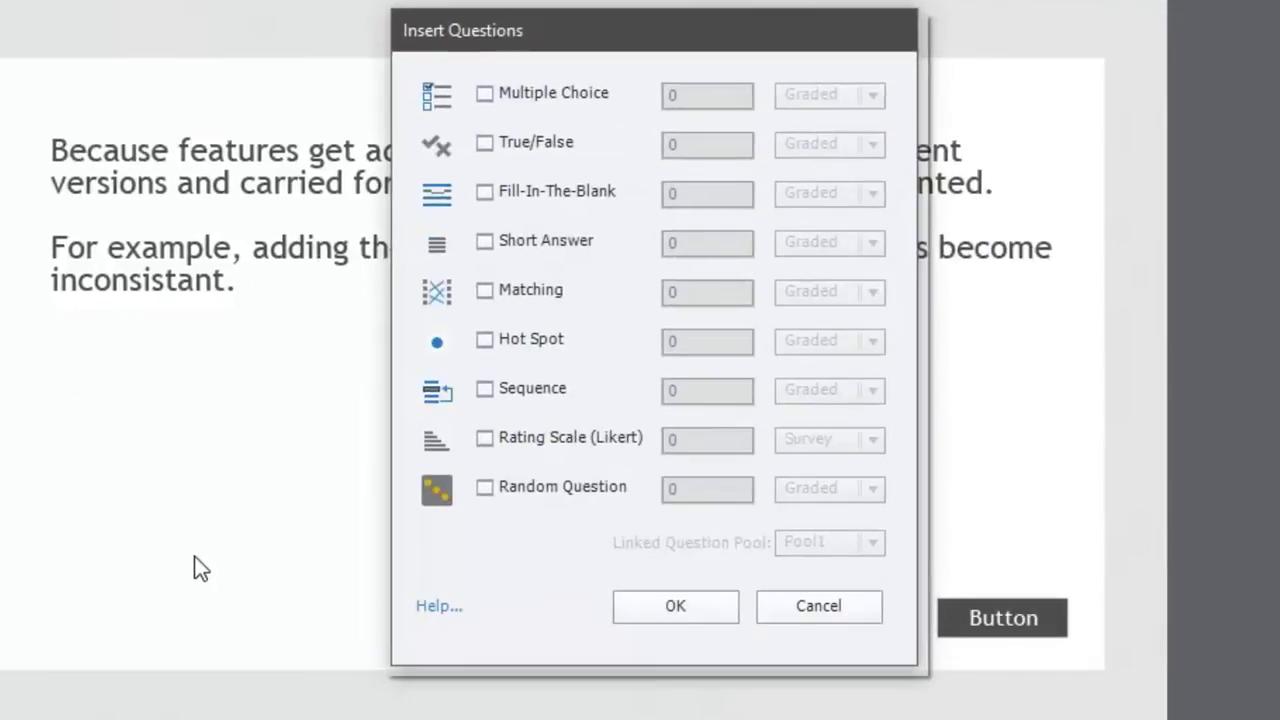
click(525, 486)
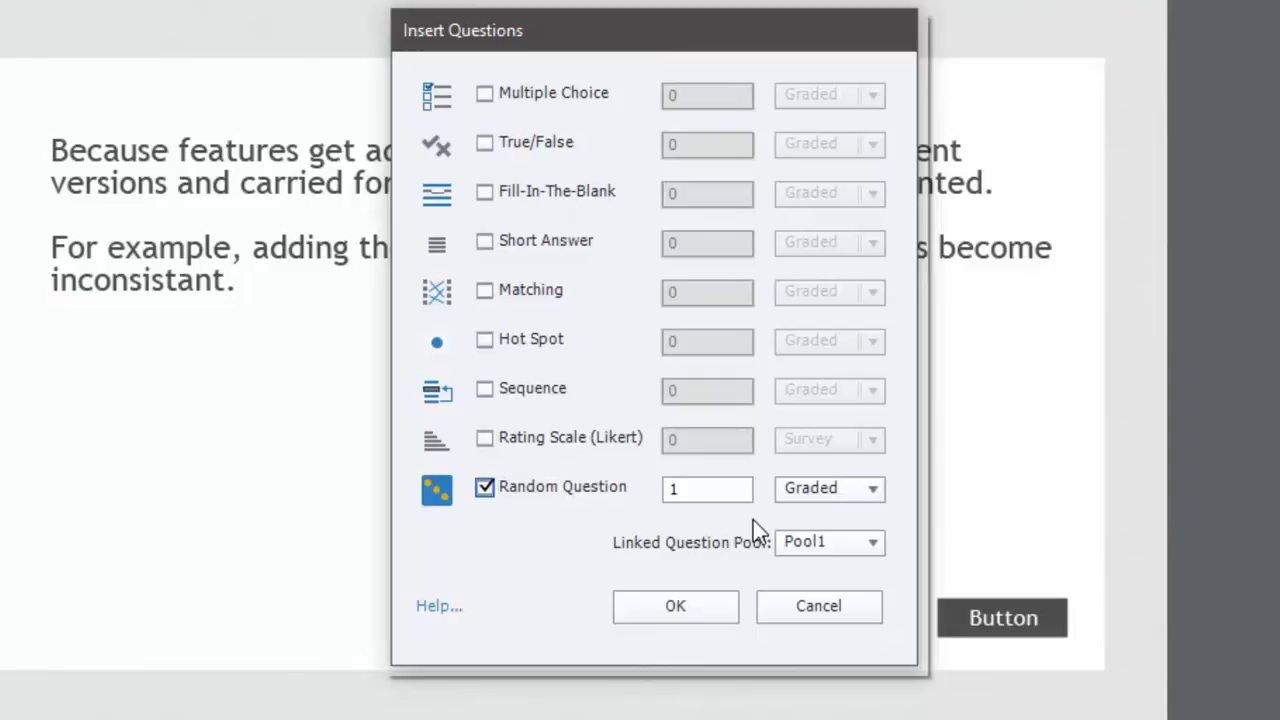
double_click(665, 485)
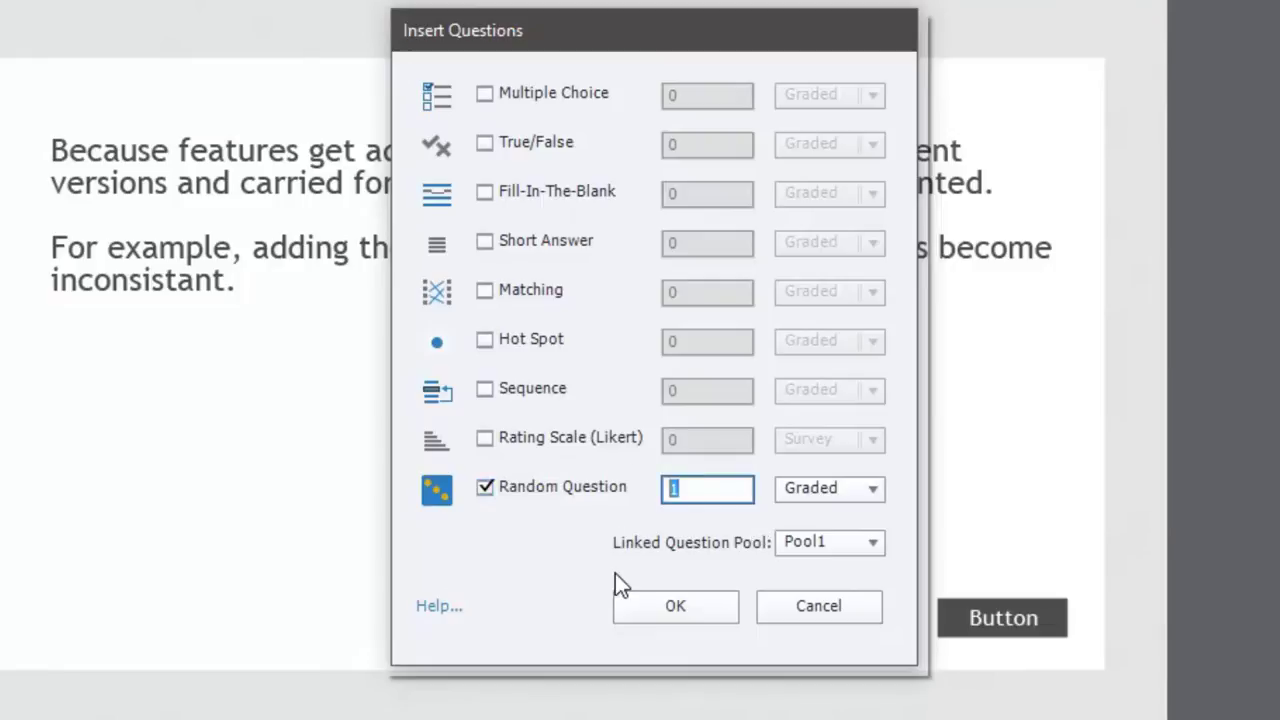
text(5)
click(688, 607)
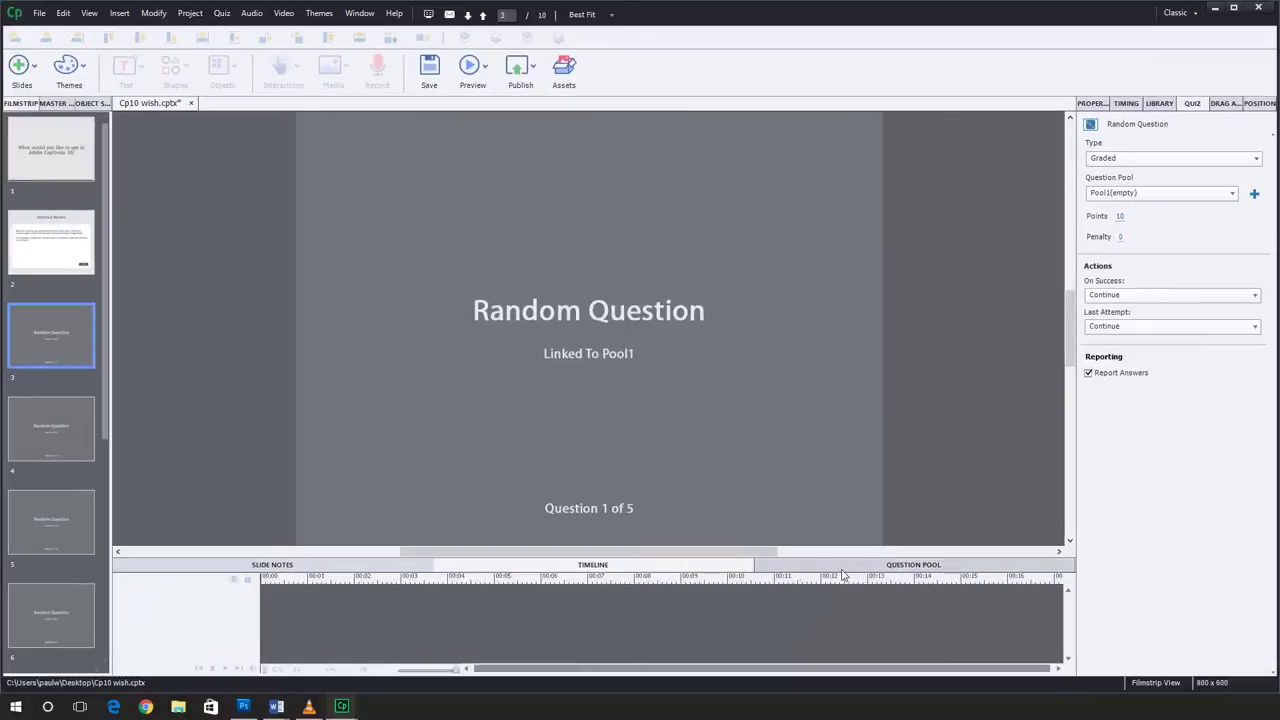
Step: View the question pool and inspect Pool1 in the Question Pool Manager, including its GIFT import option
click(903, 566)
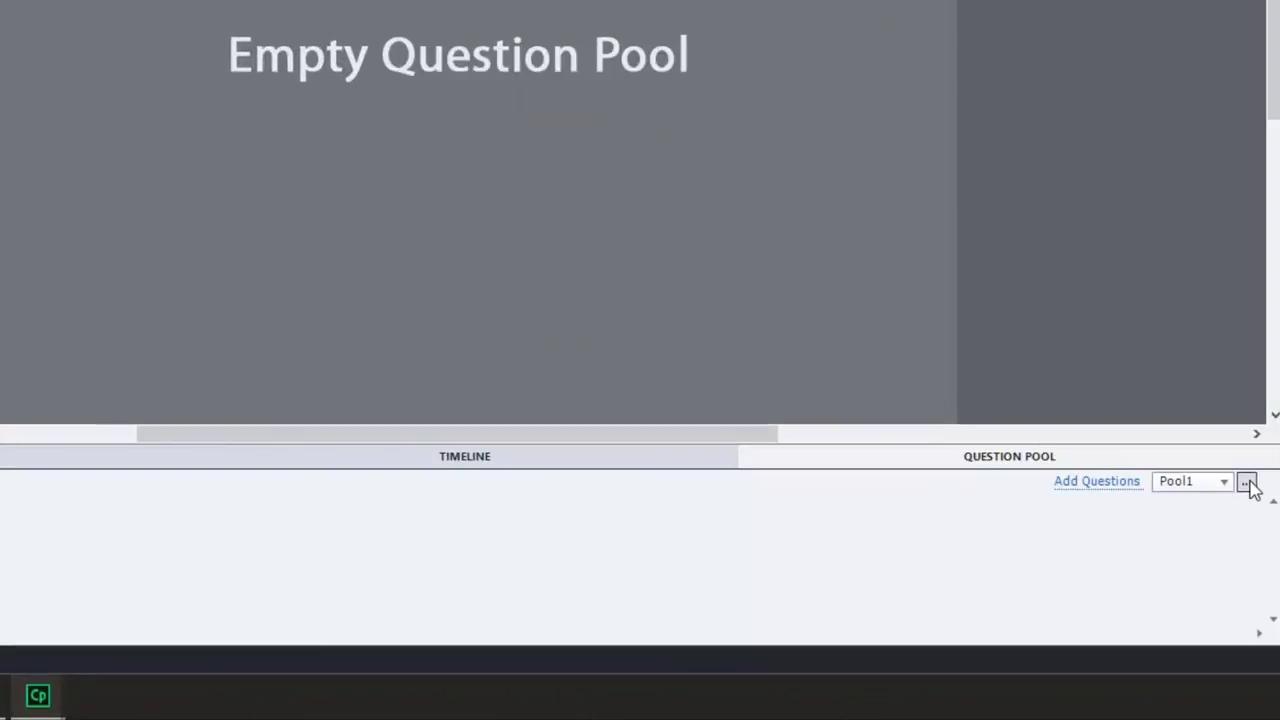
click(1247, 483)
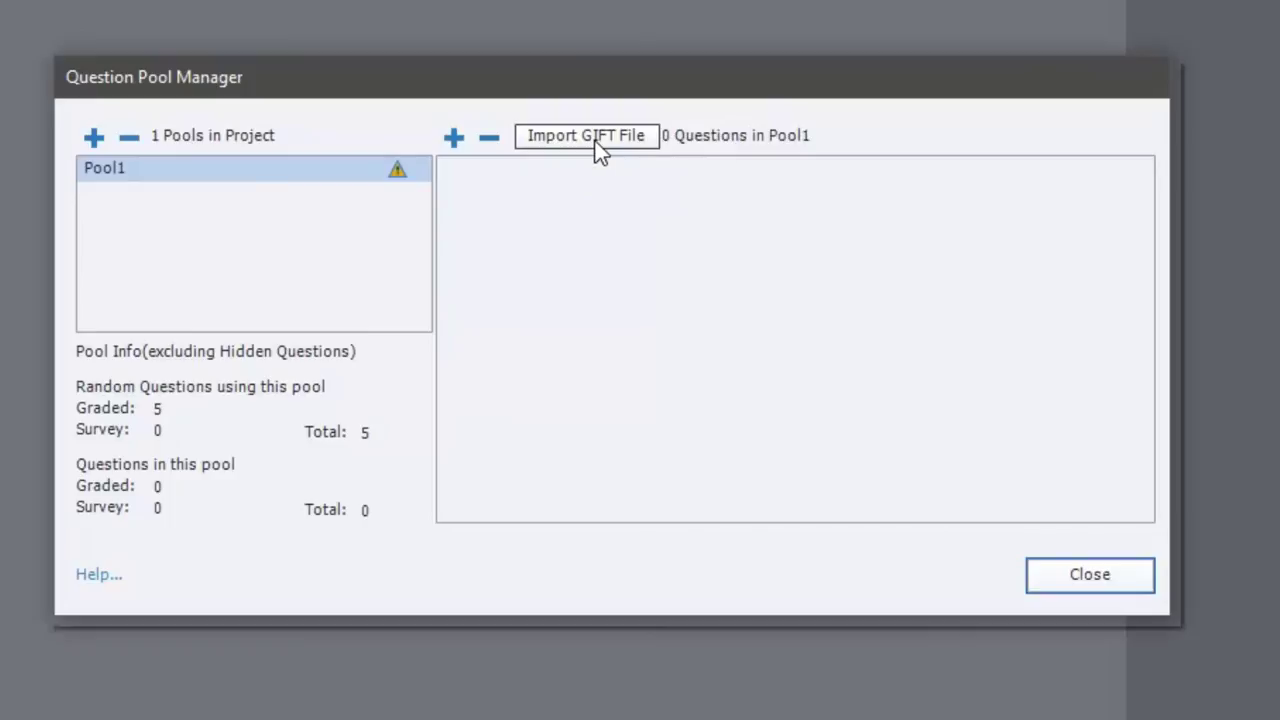
click(1110, 585)
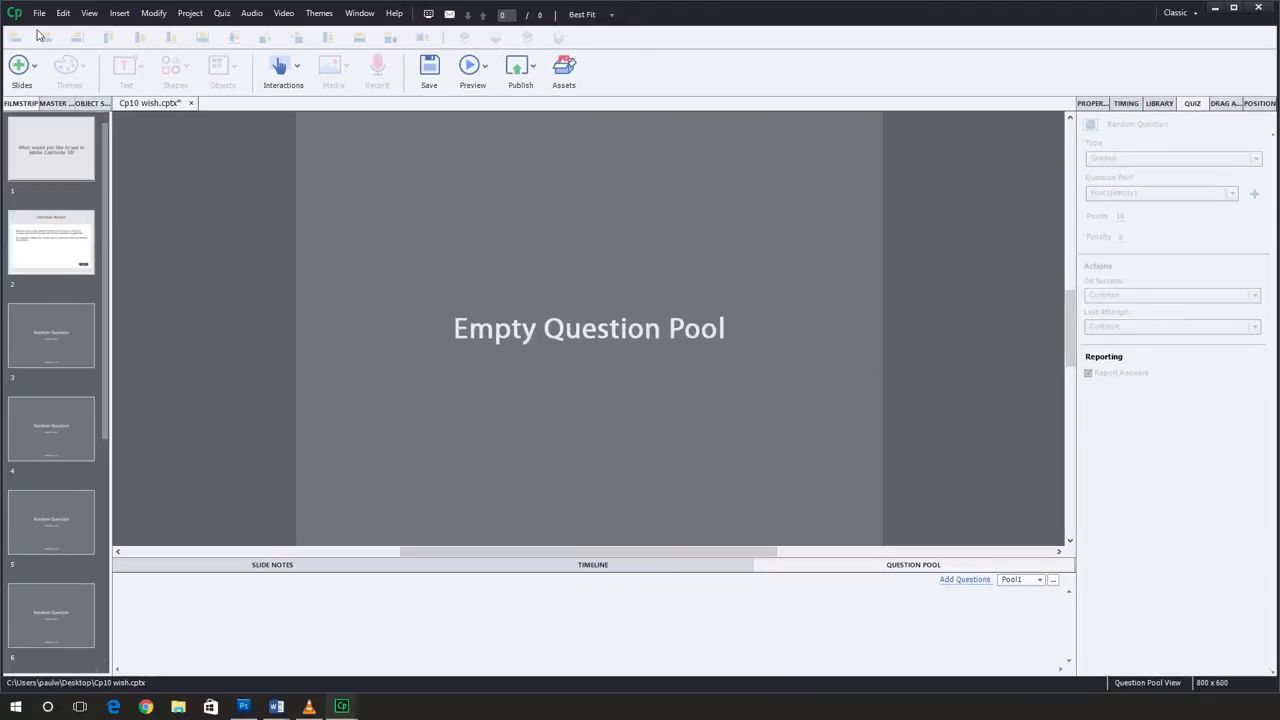
Step: Check which slide types can be added while in the question pool view, and return to the Interface Review slide
click(39, 13)
click(39, 13)
click(31, 67)
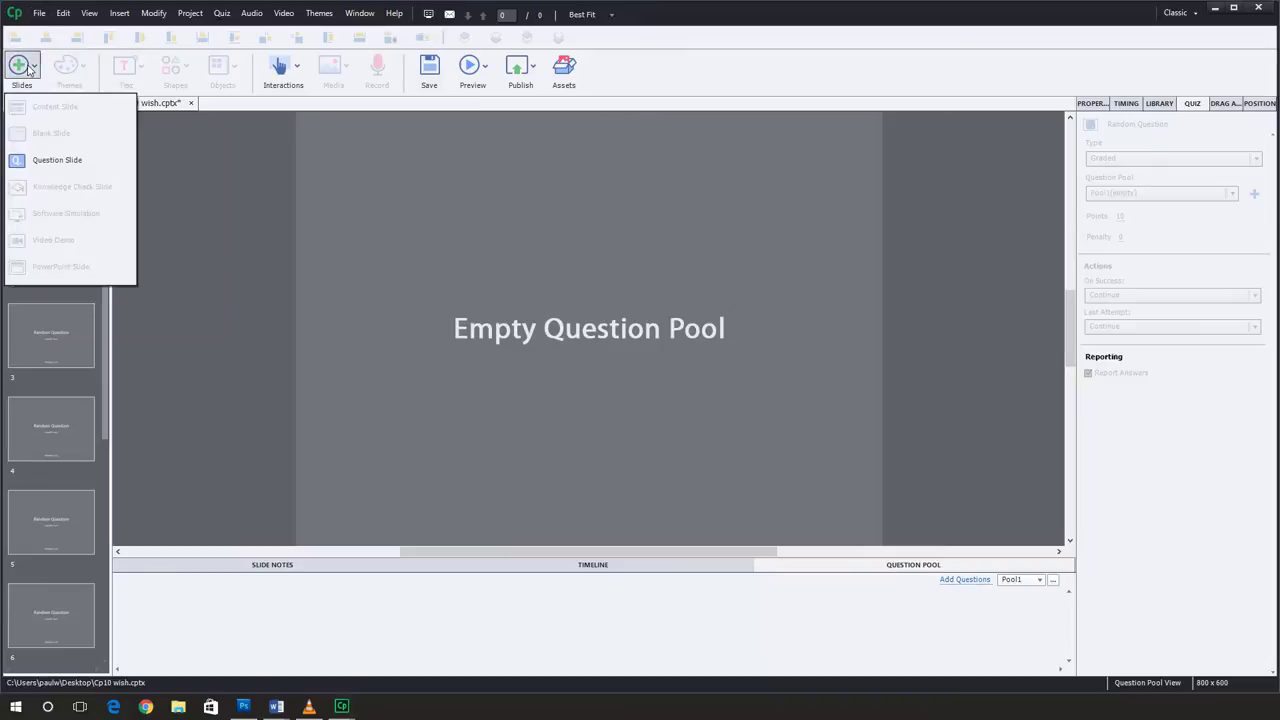
click(31, 67)
click(60, 242)
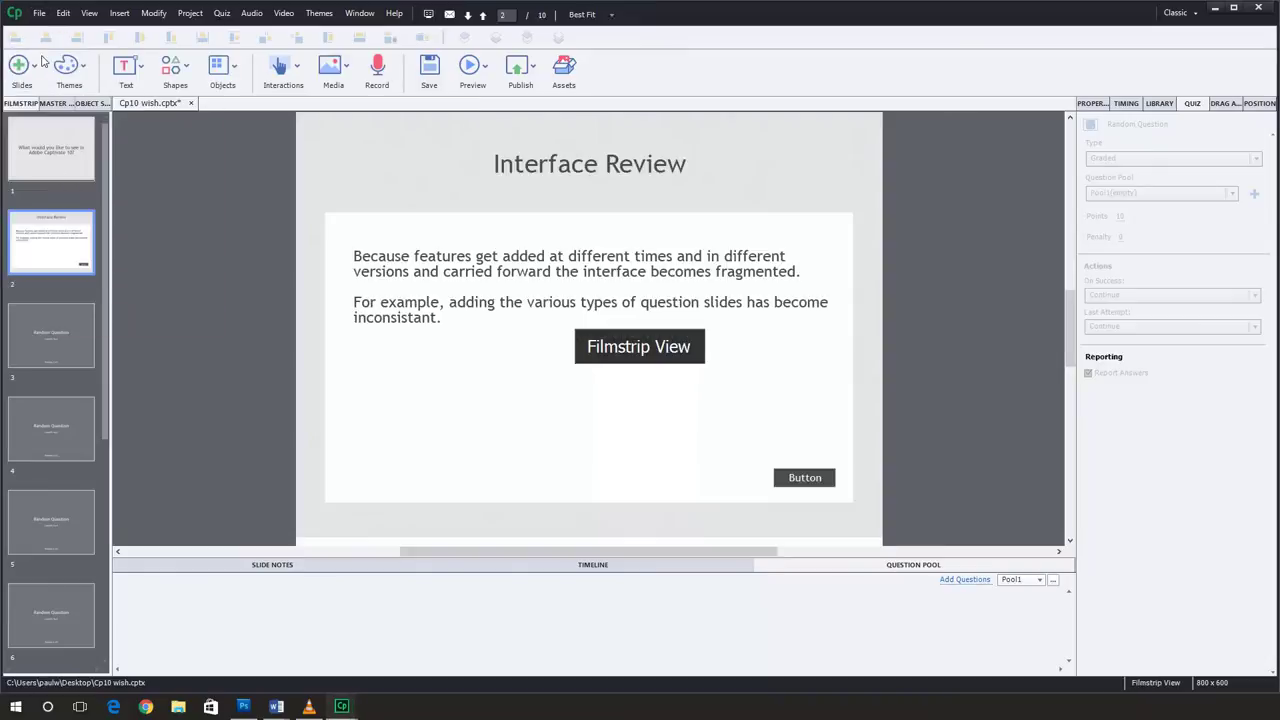
Step: Examine the question types offered for a Knowledge Check slide and leave without inserting any
click(33, 70)
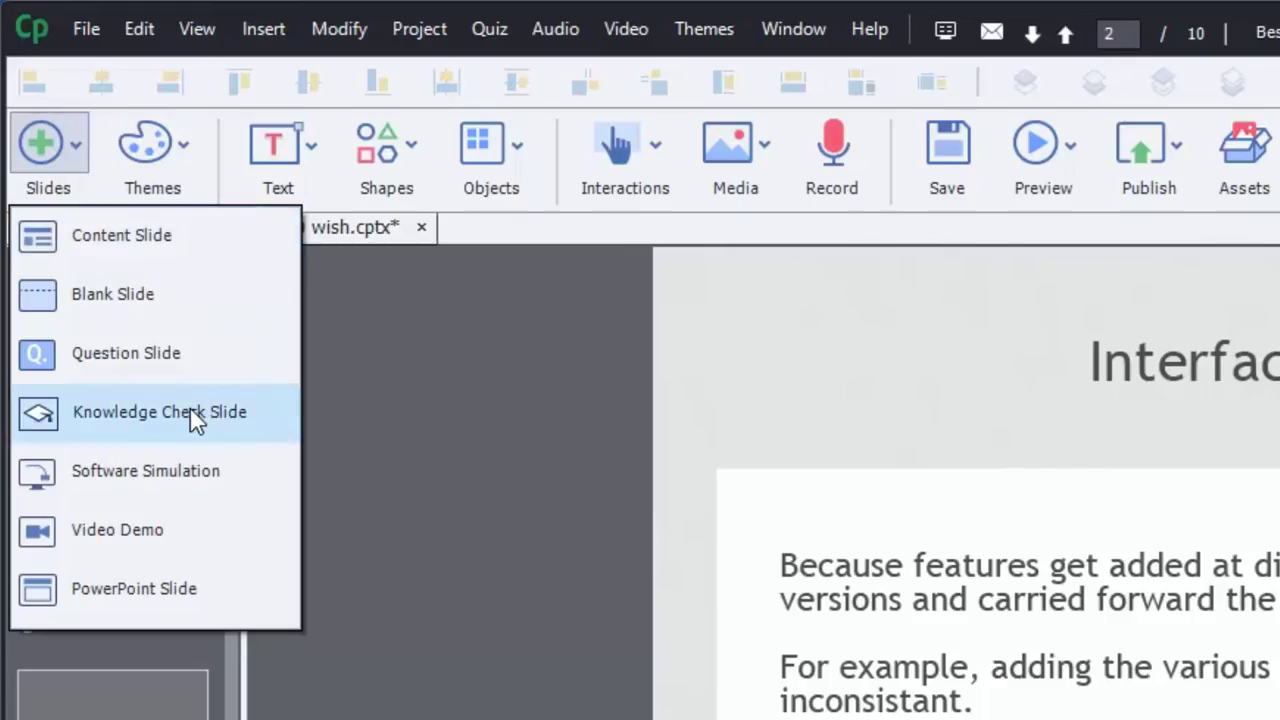
click(190, 410)
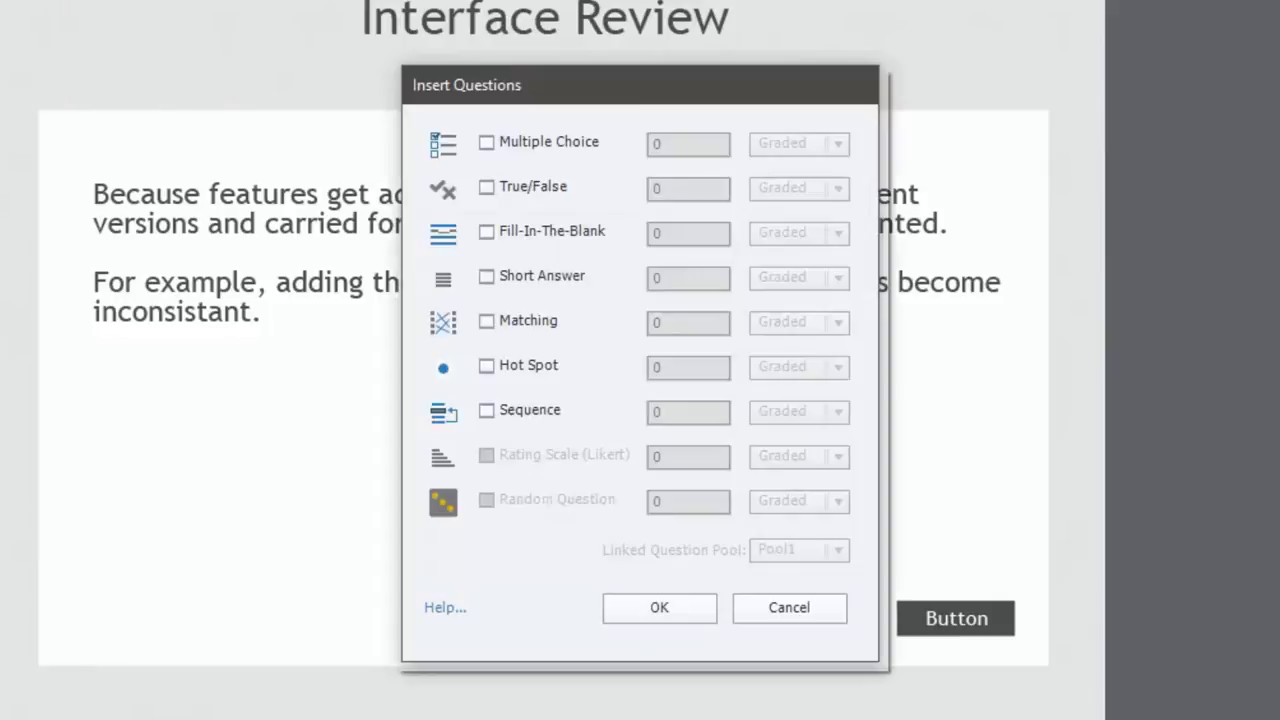
click(797, 612)
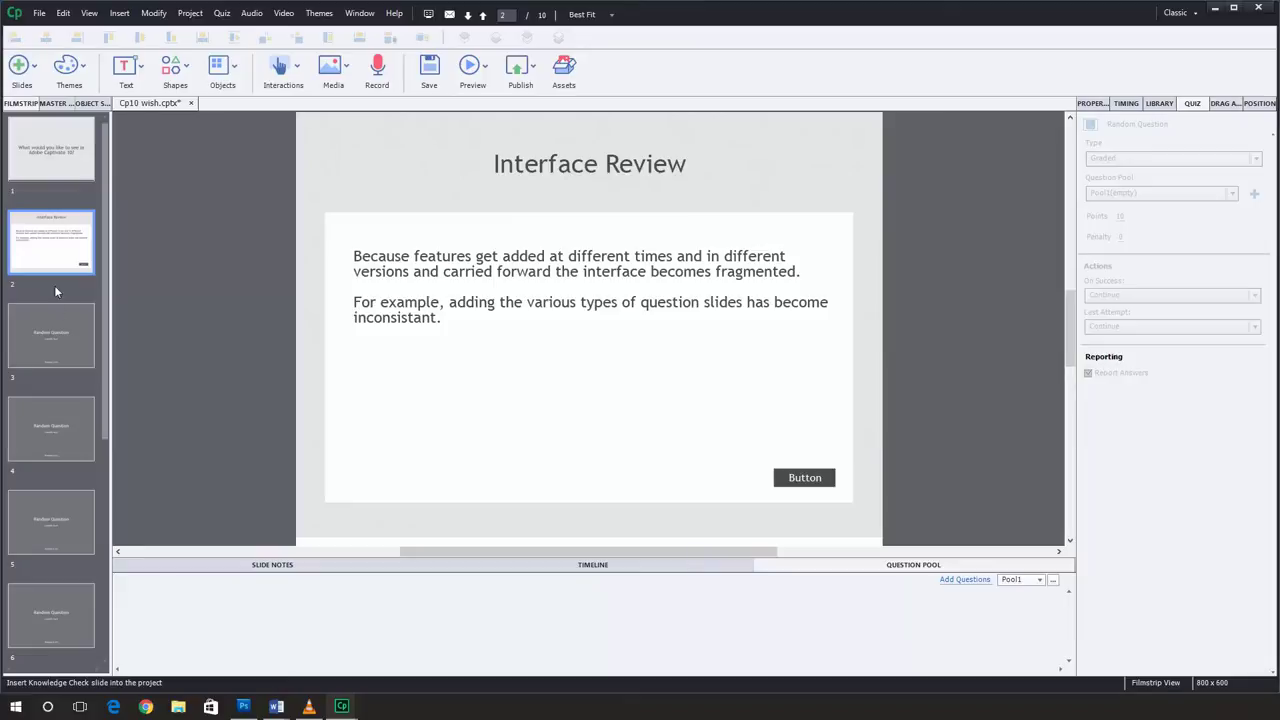
Step: Examine the question types offered for a Pretest question slide and leave without inserting any
click(222, 14)
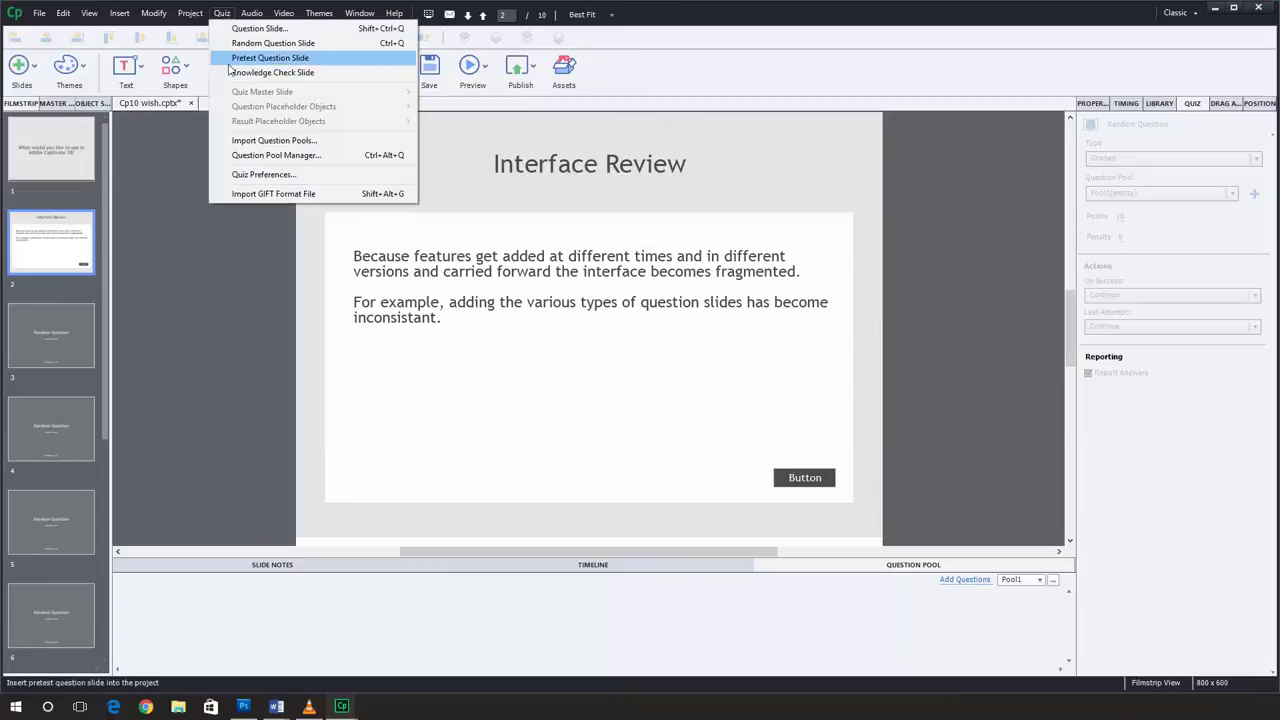
click(240, 57)
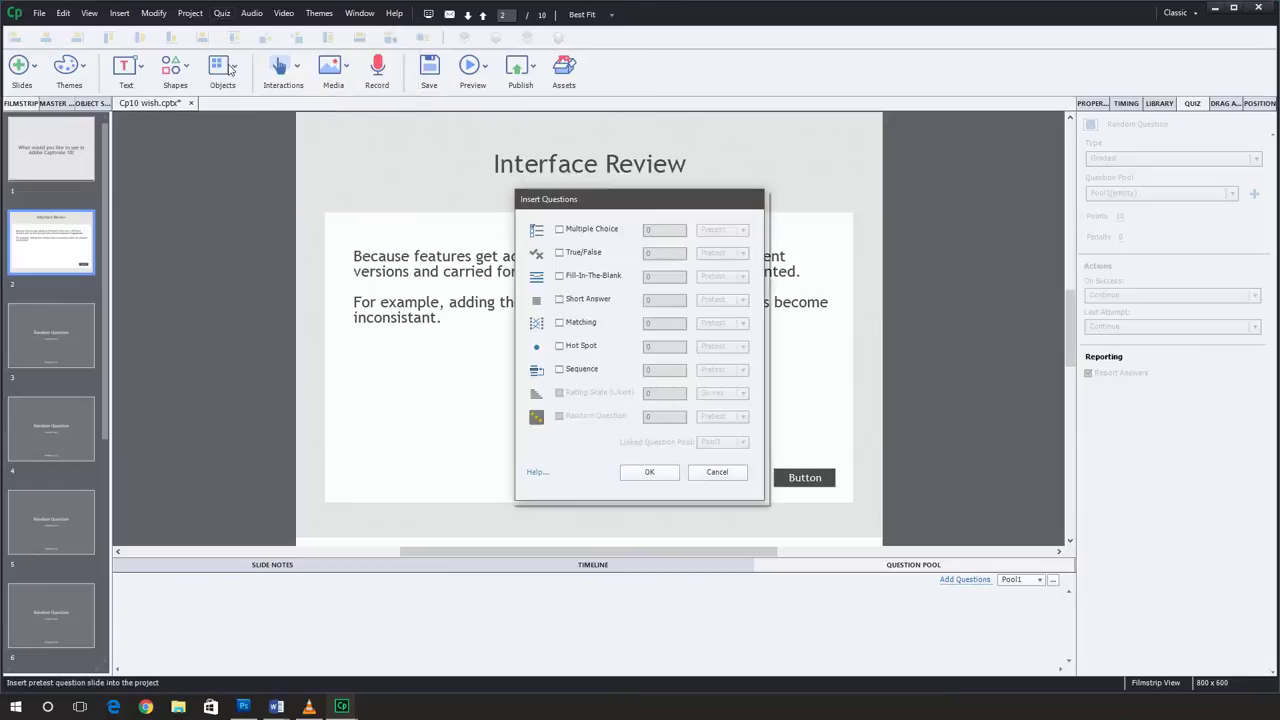
click(580, 230)
click(743, 473)
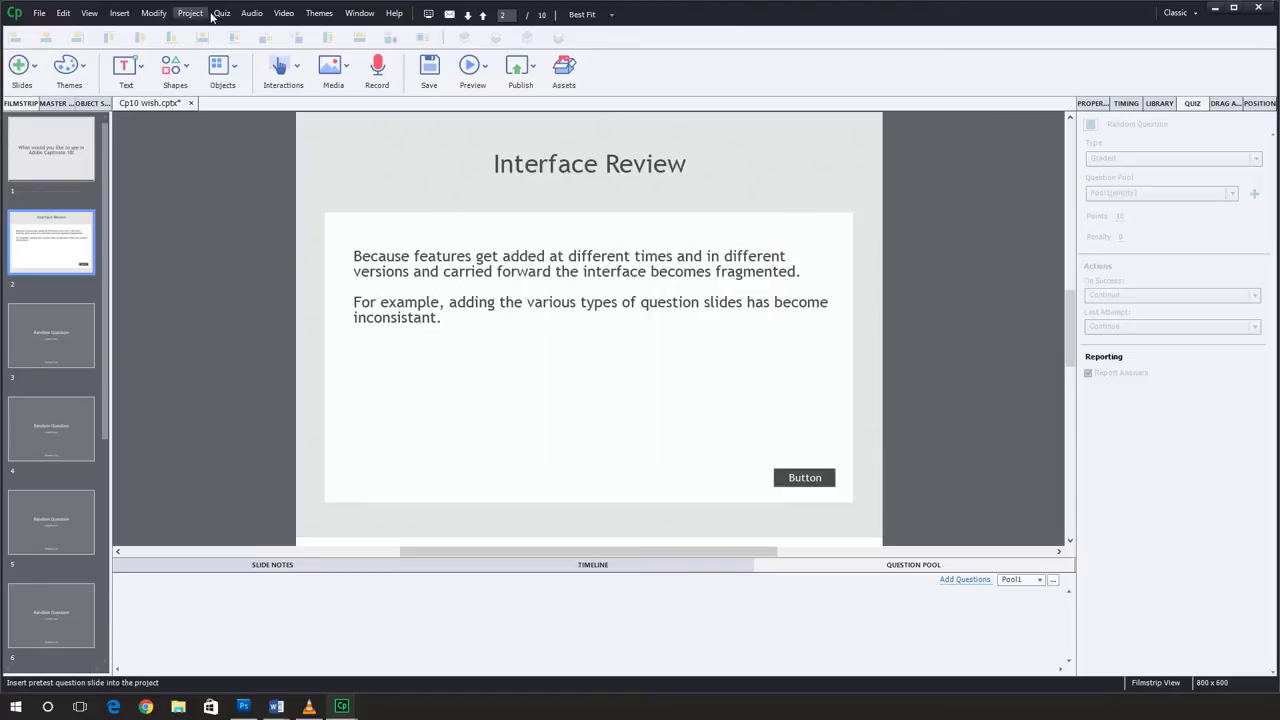
Step: Look at the quiz's Import GIFT Format File command without importing a file
click(222, 13)
click(273, 193)
click(593, 337)
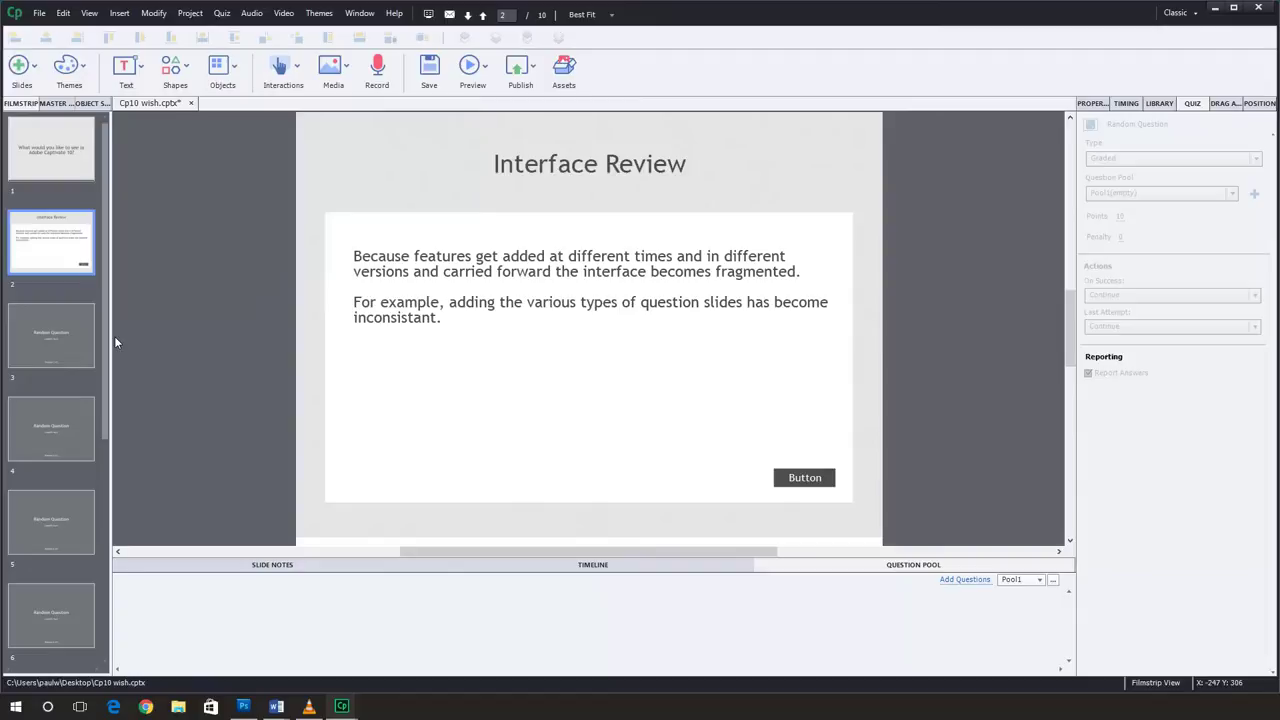
Step: Delete the five Random Question slides and move the Quiz Results slide to the end of the project
click(63, 332)
scroll(86, 455, down, 3)
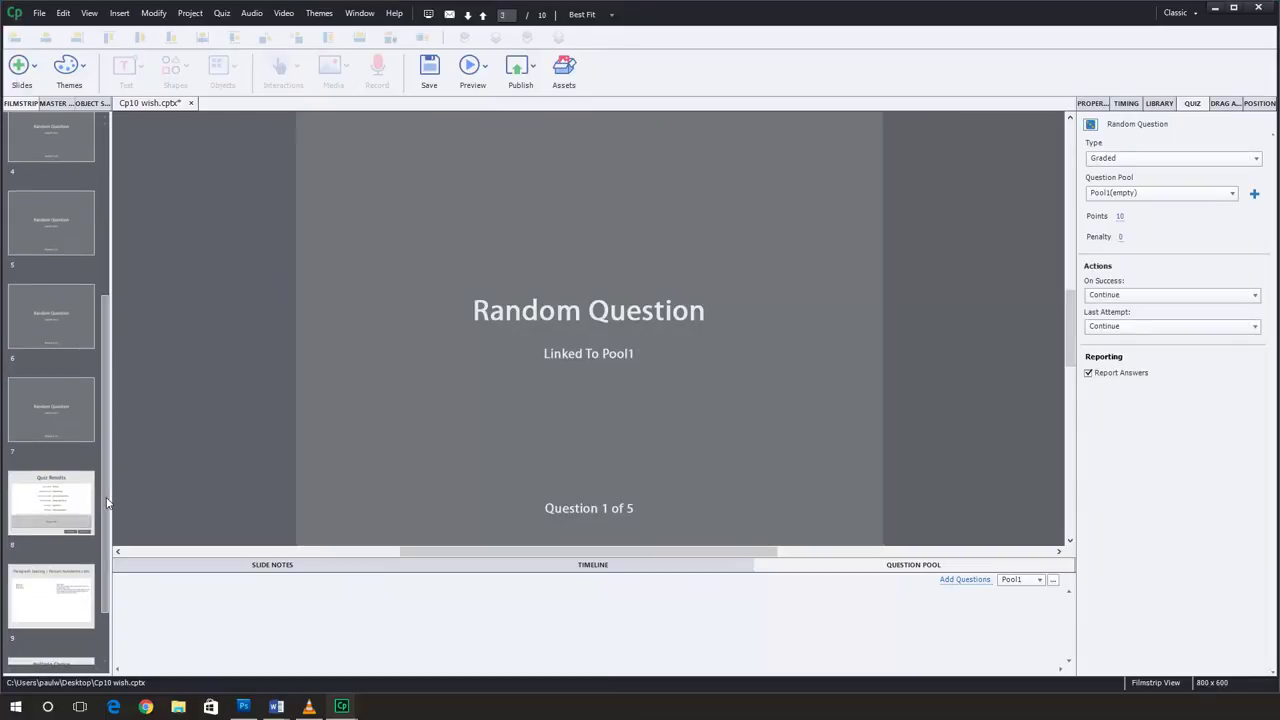
shift+click(57, 435)
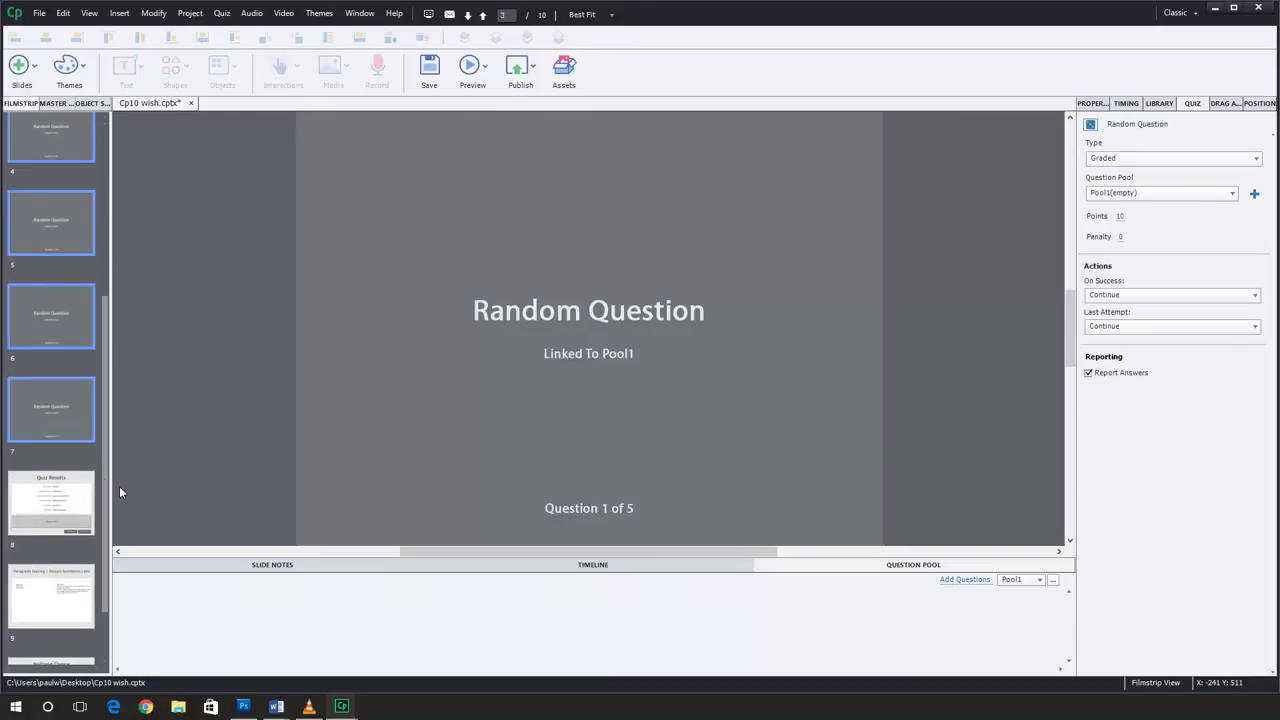
key(Delete)
key(Return)
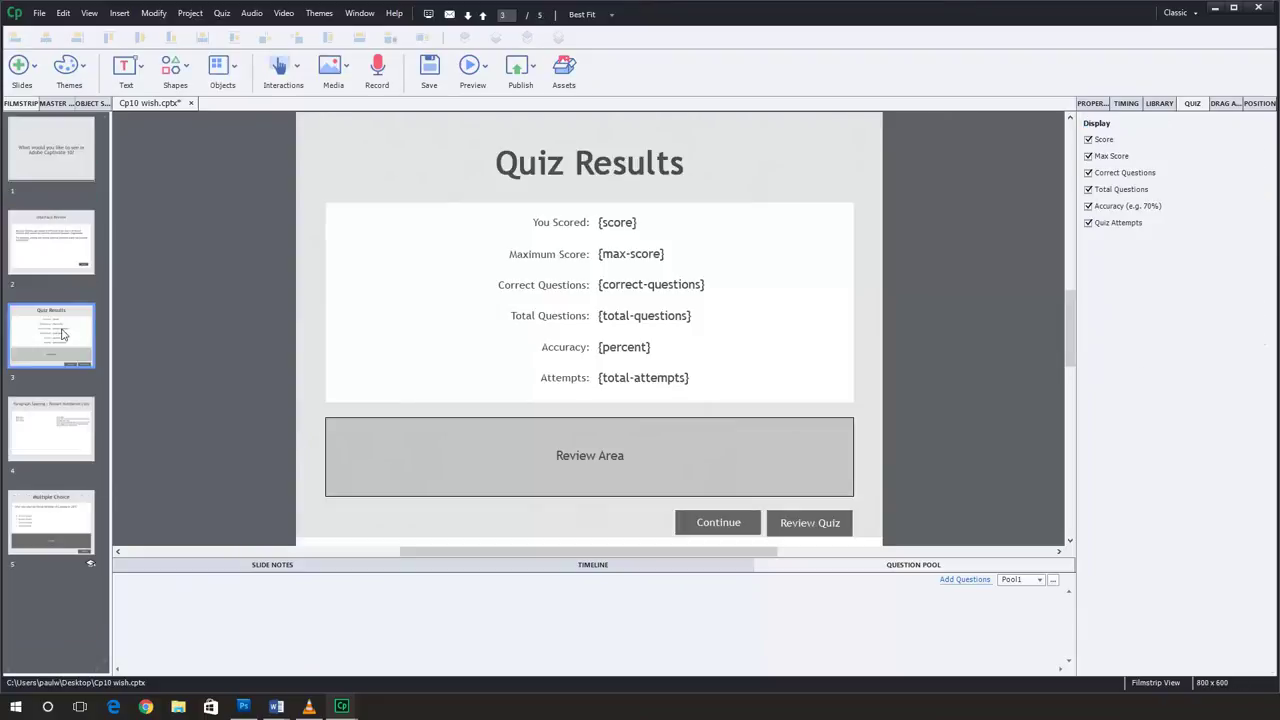
drag(65, 336, 56, 588)
Step: Select the button on the Interface Review slide to examine its properties
click(65, 249)
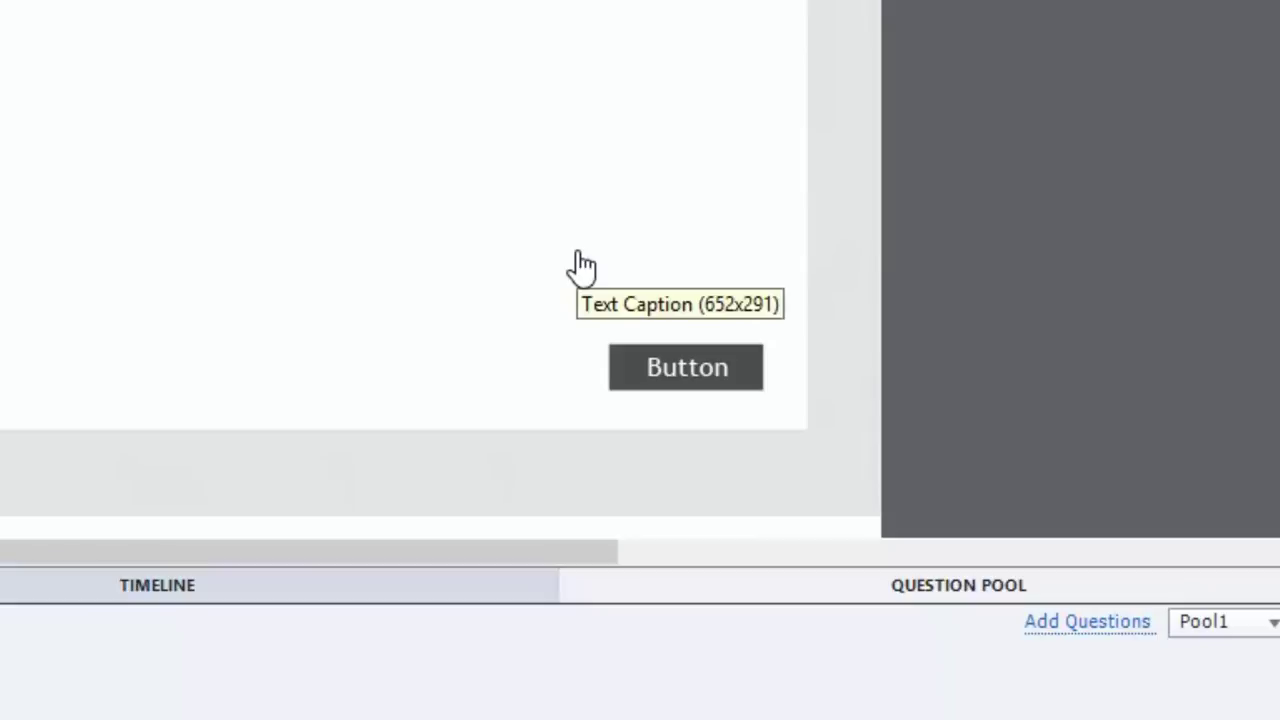
click(691, 378)
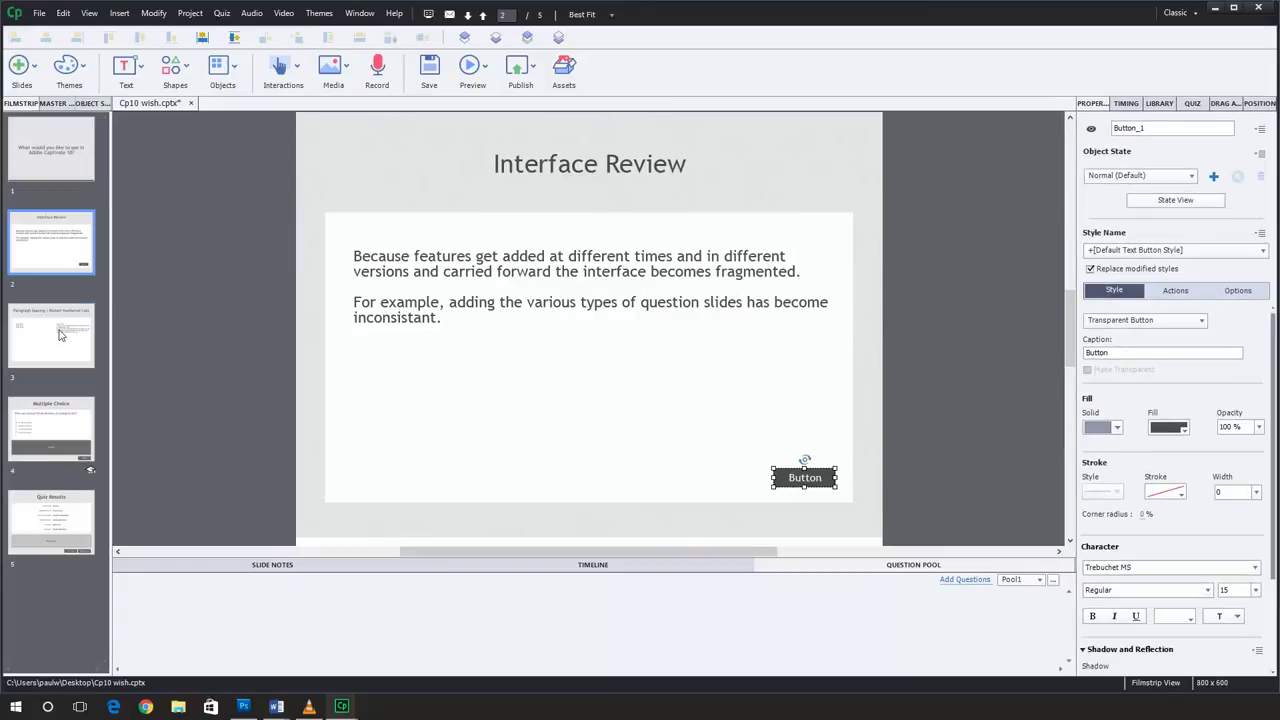
Step: Apply 1. 2. 3. numbering to both text captions on the Paragraph Spacing slide and check the second list for numbering options
click(59, 335)
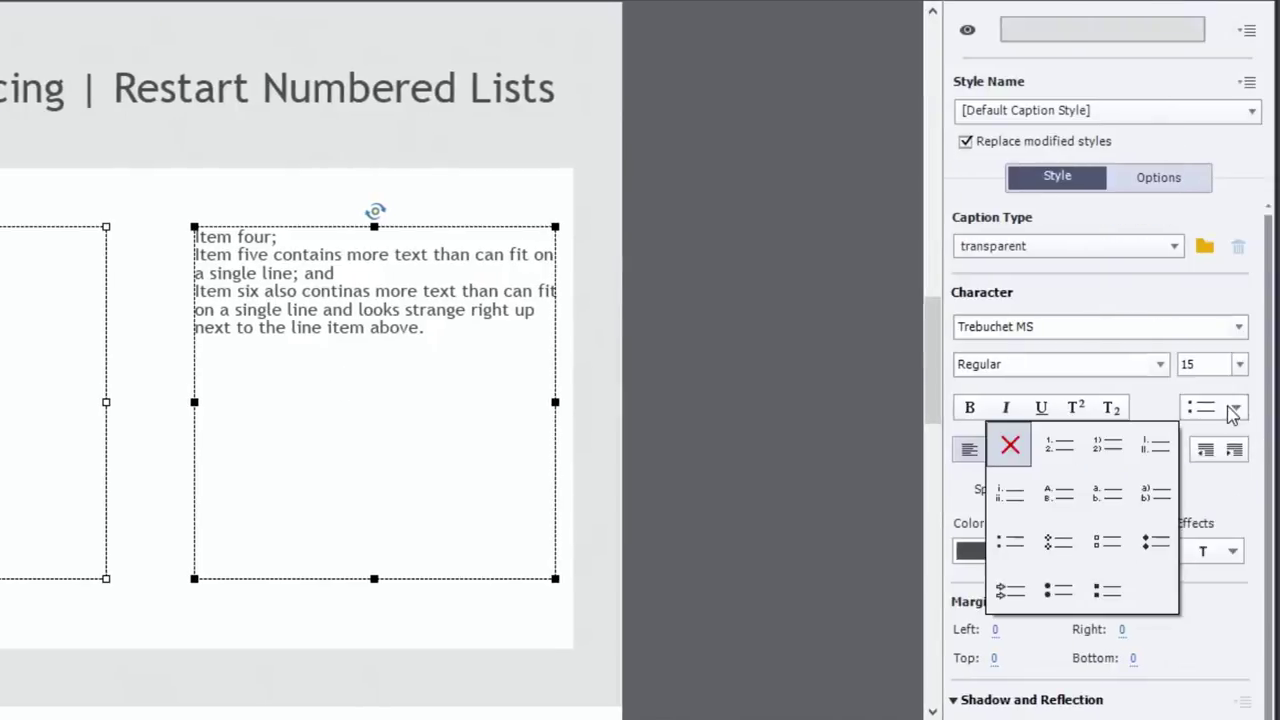
click(1064, 453)
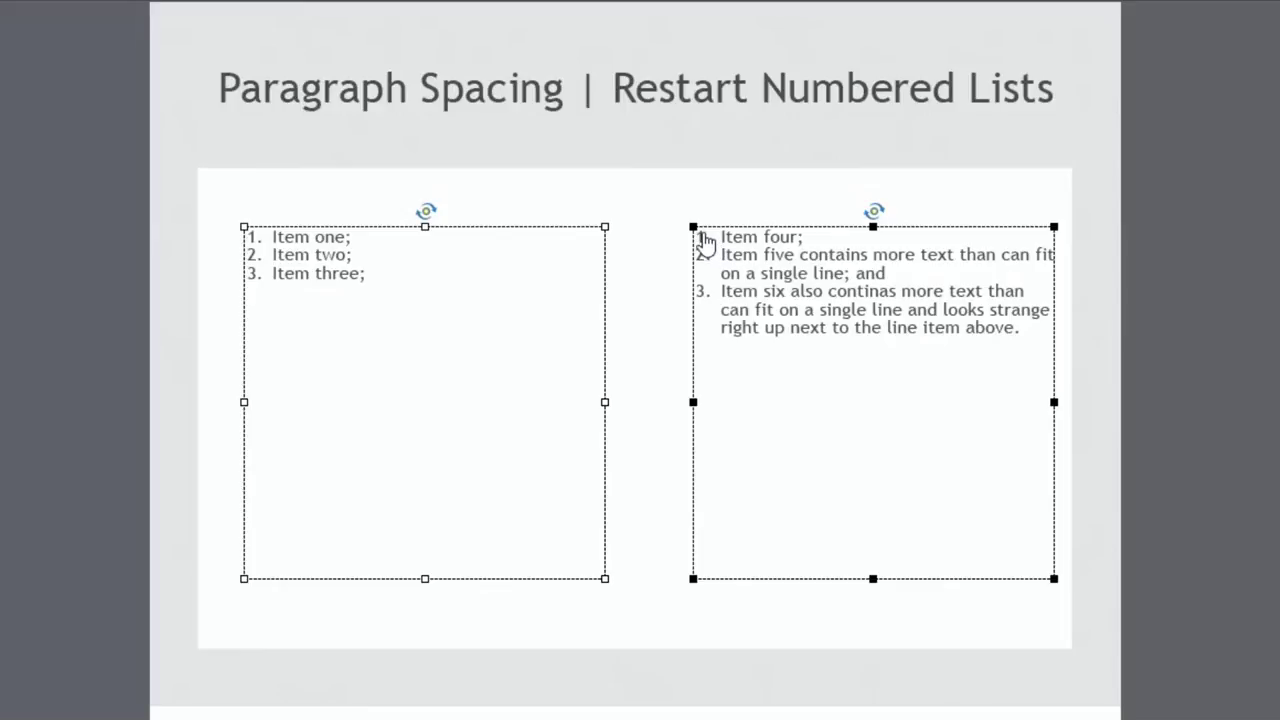
right_click(706, 241)
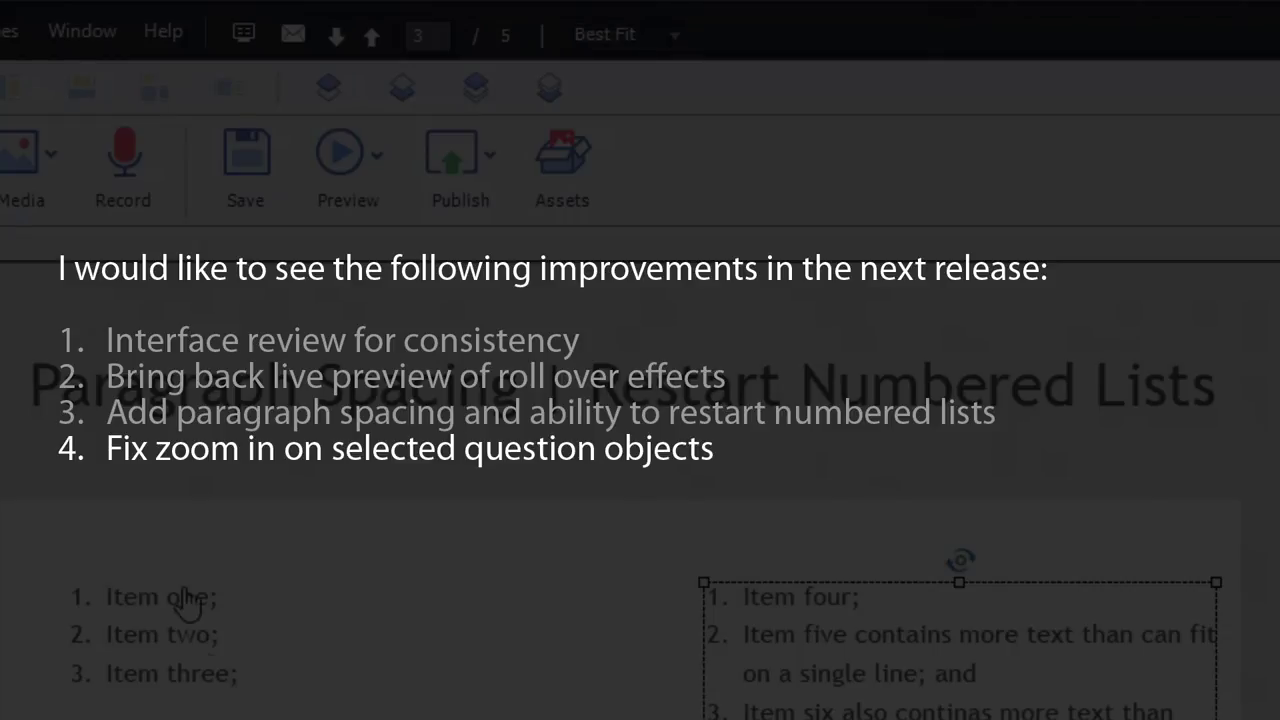
Step: Compare zooming to 200 and 400 with each text caption selected on the Paragraph Spacing slide, ending at Best Fit
click(200, 636)
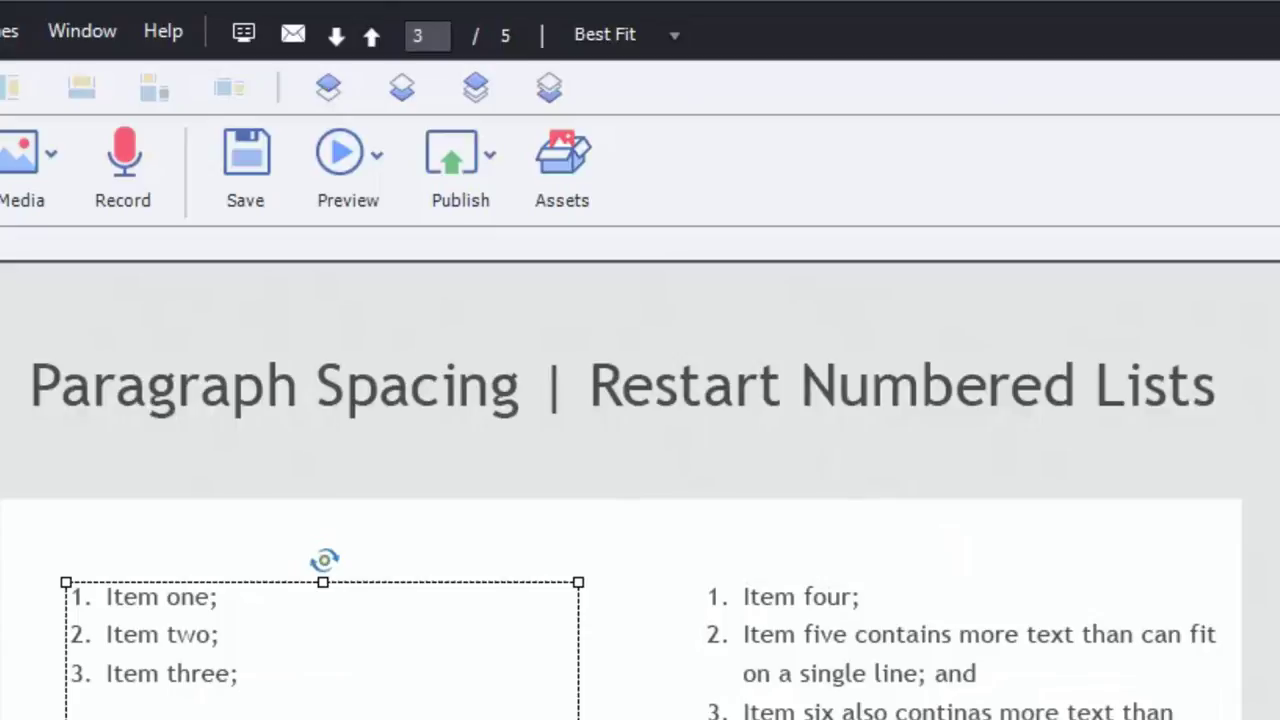
click(638, 42)
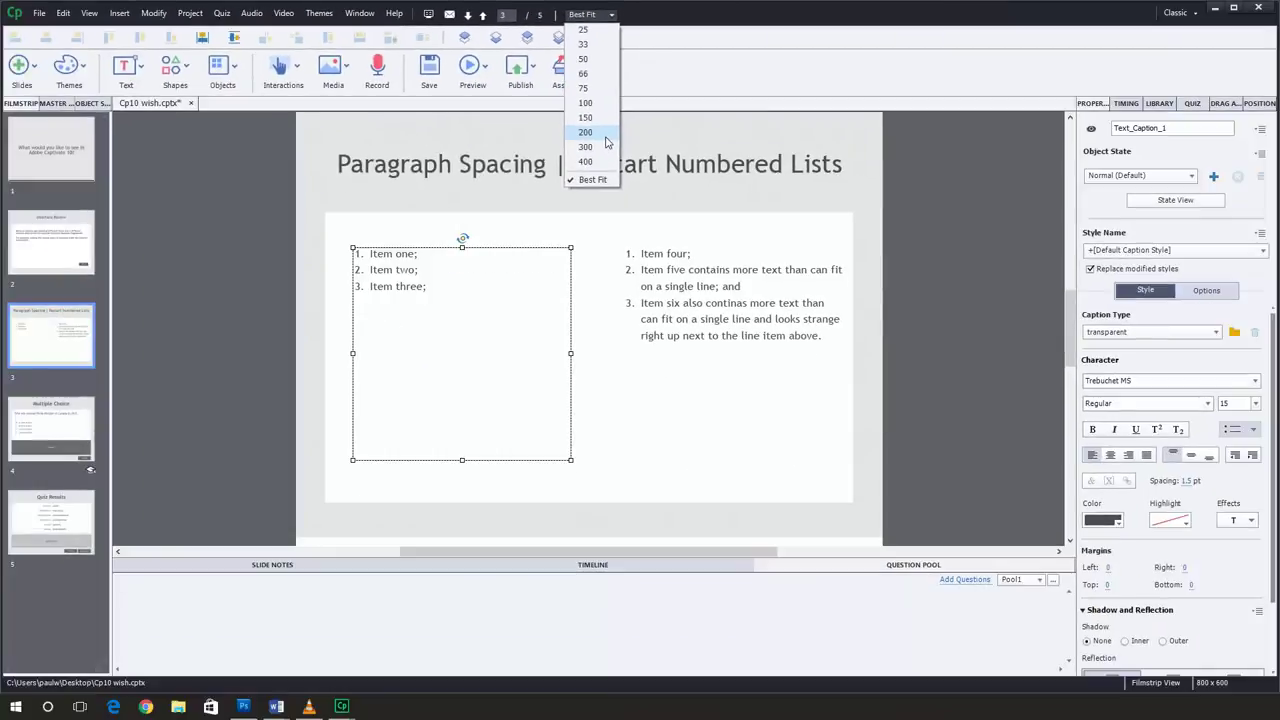
click(585, 132)
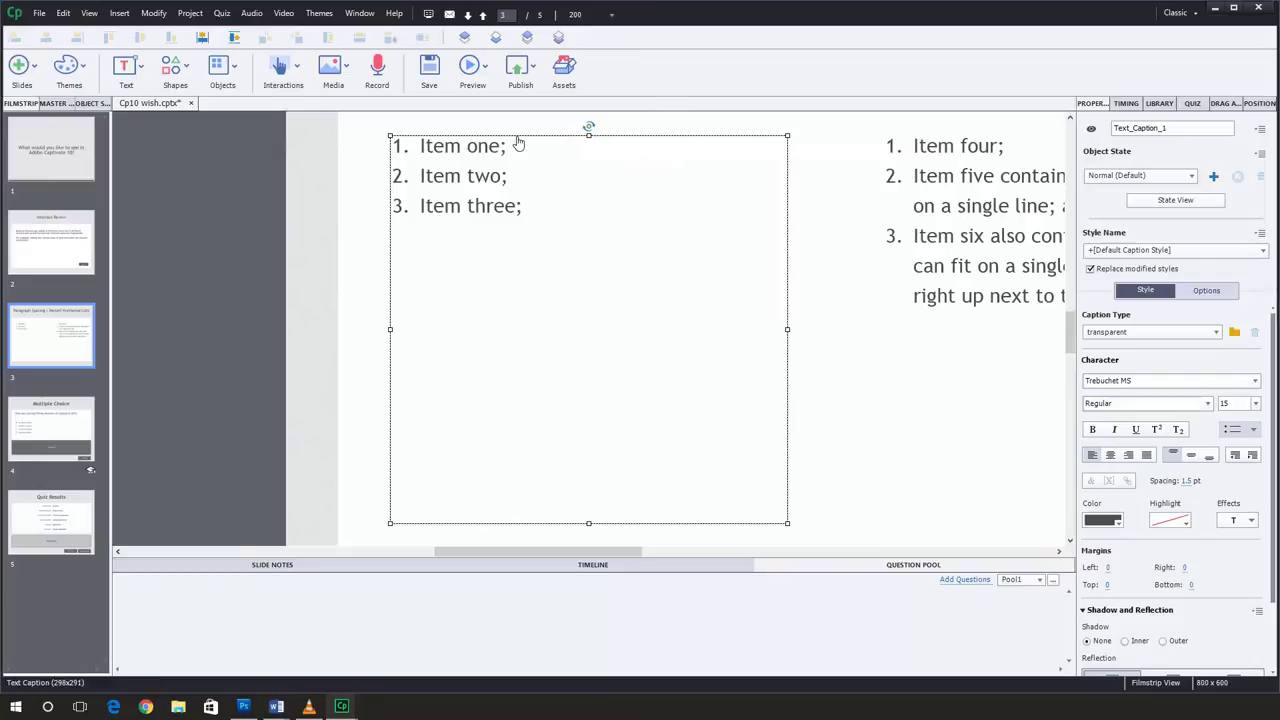
click(1016, 228)
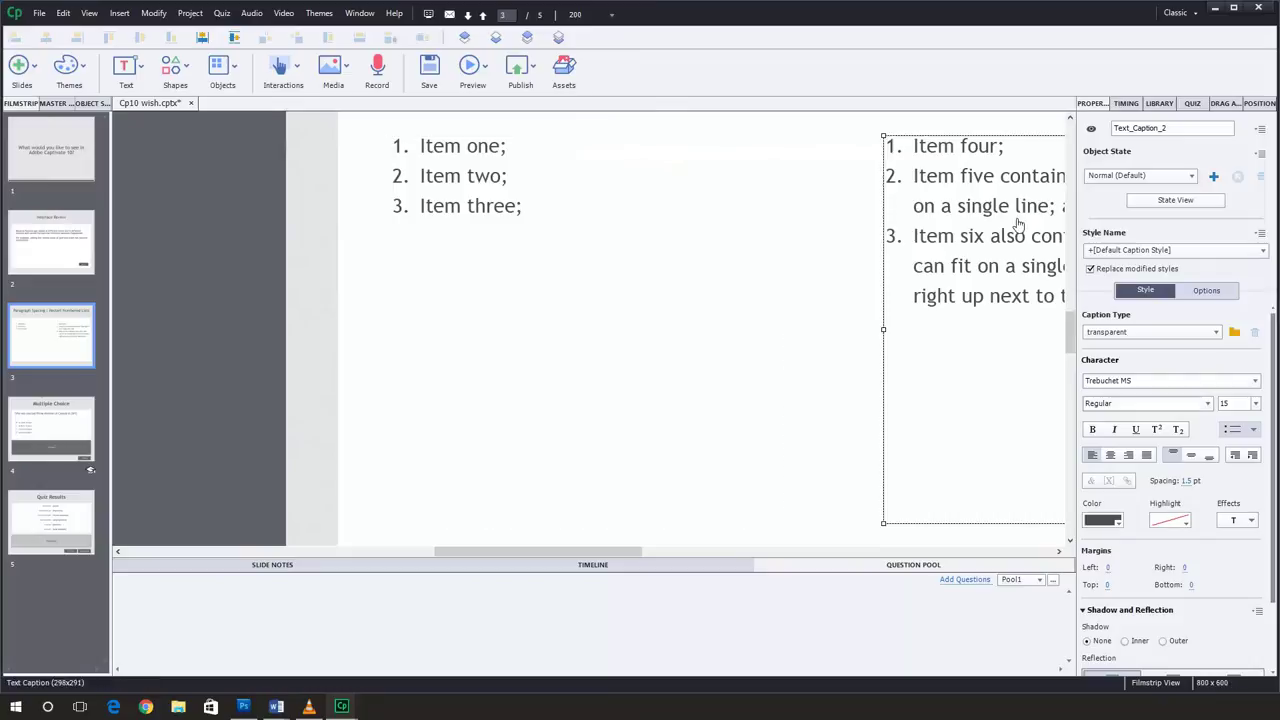
click(595, 15)
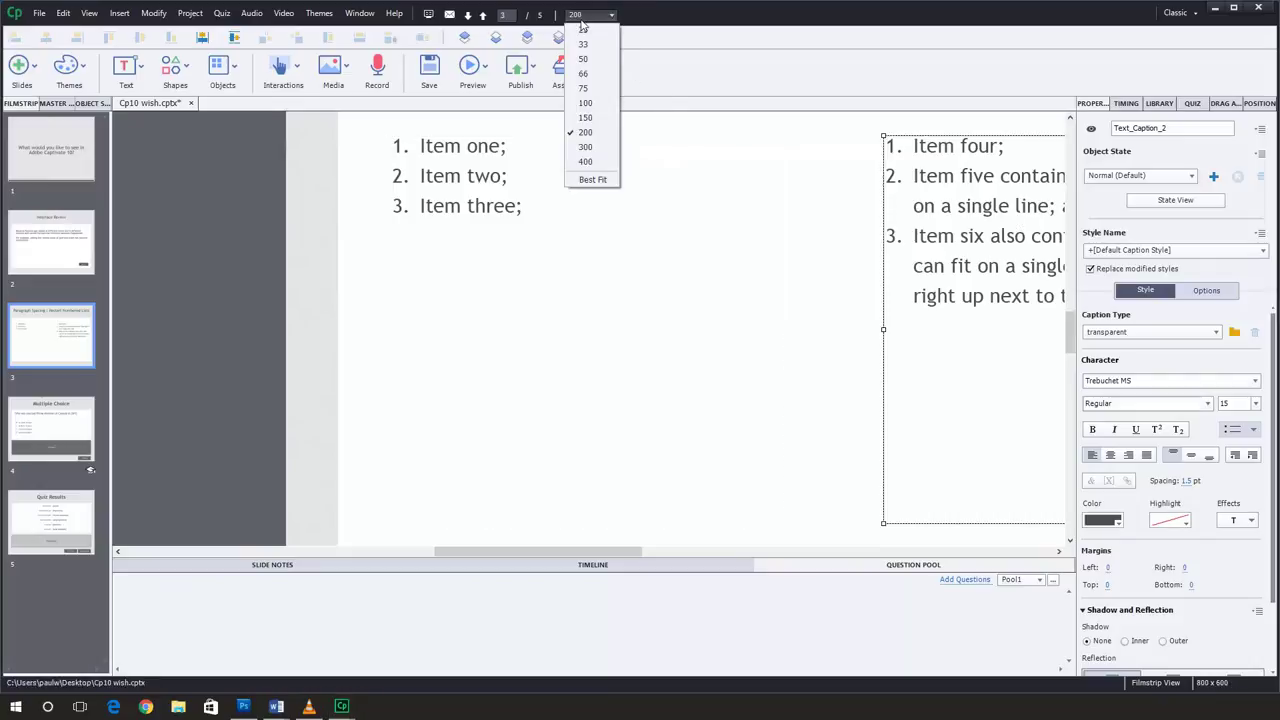
click(585, 162)
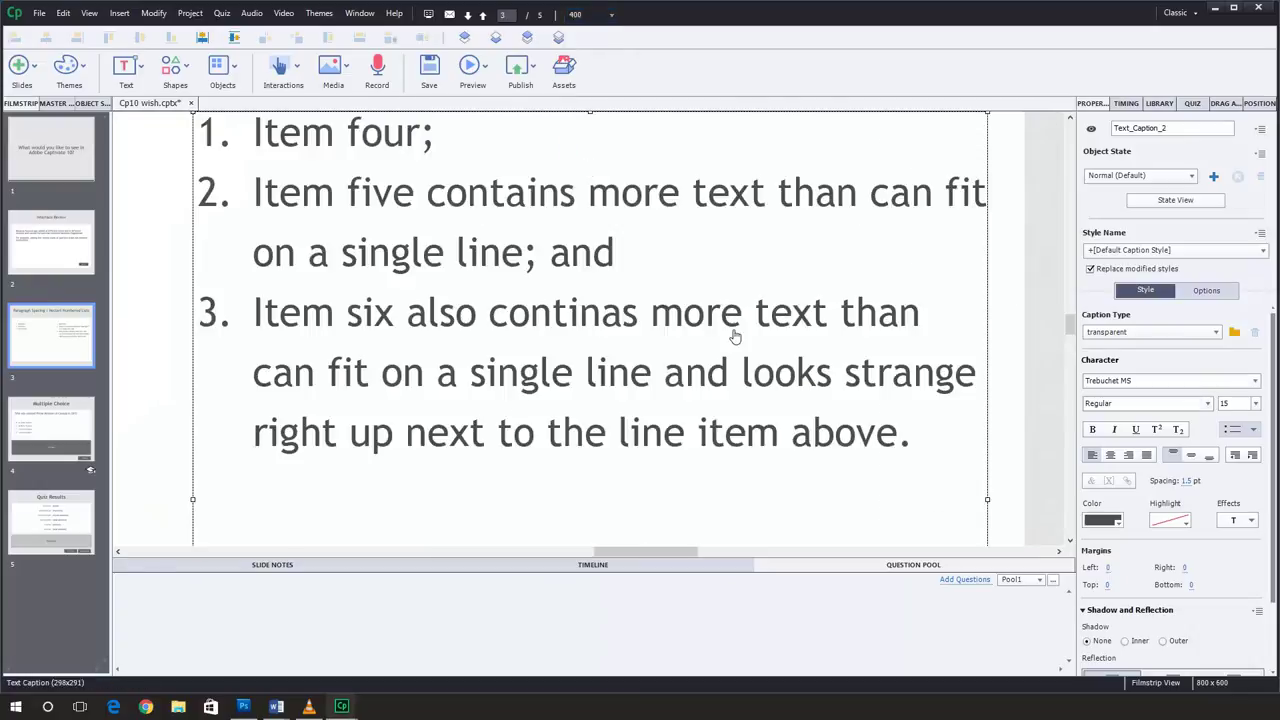
click(595, 15)
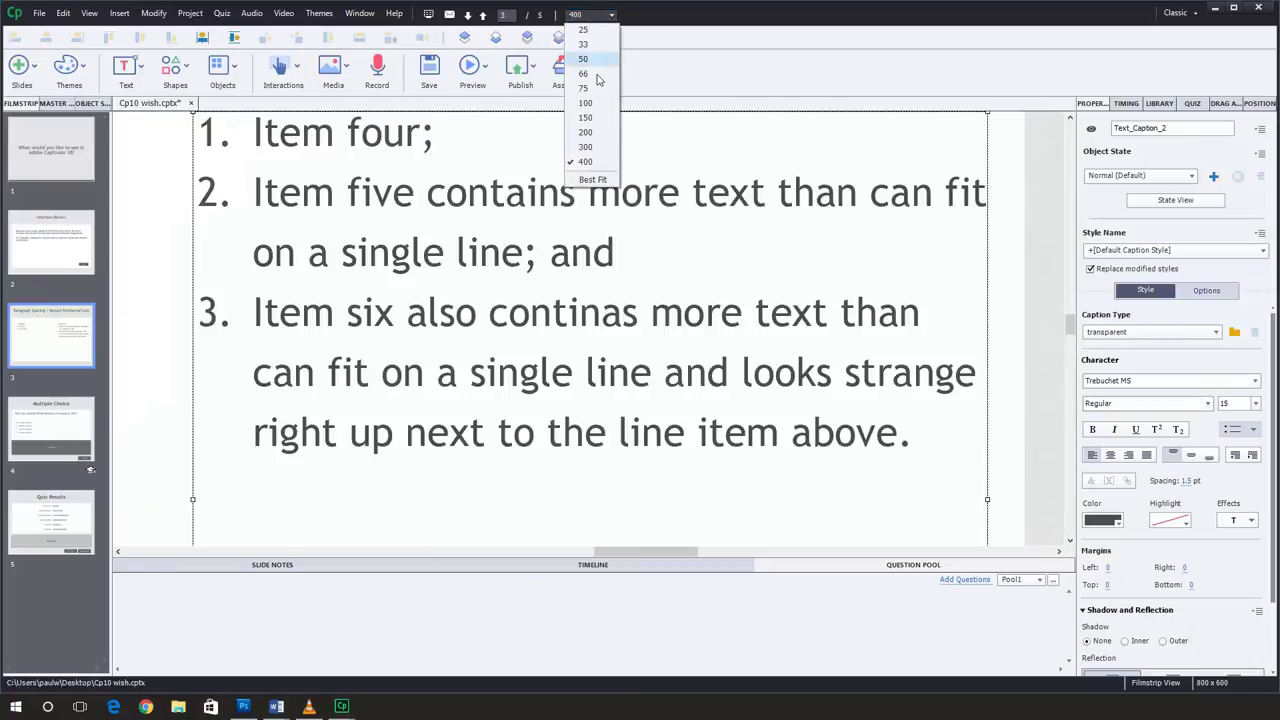
click(592, 180)
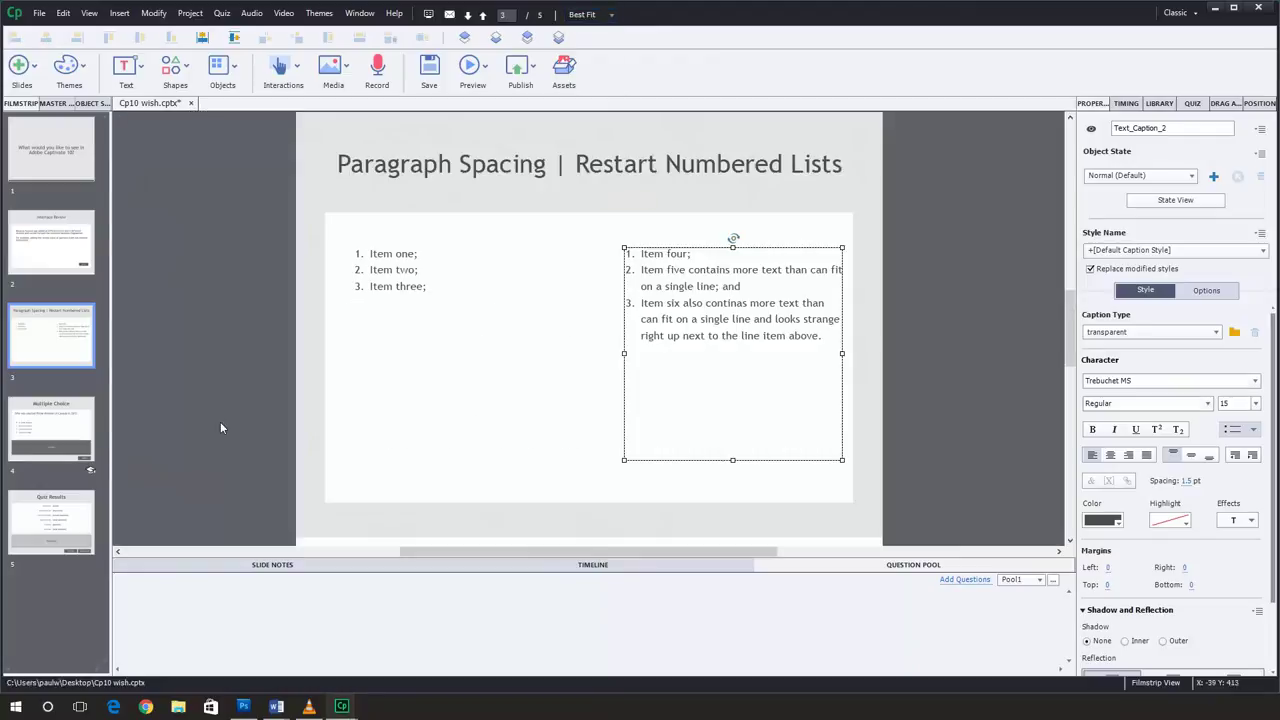
Step: Select answer A on the Multiple Choice slide and zoom to 300 to check where the view centres
click(58, 430)
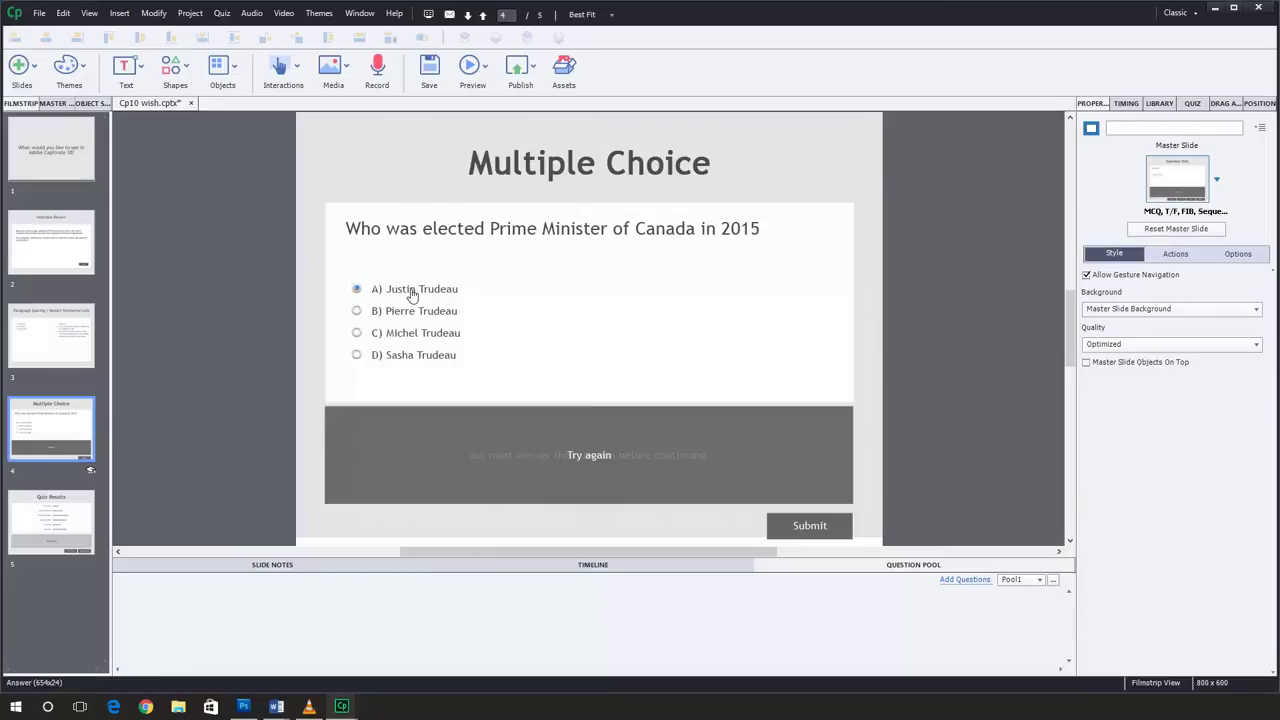
click(410, 292)
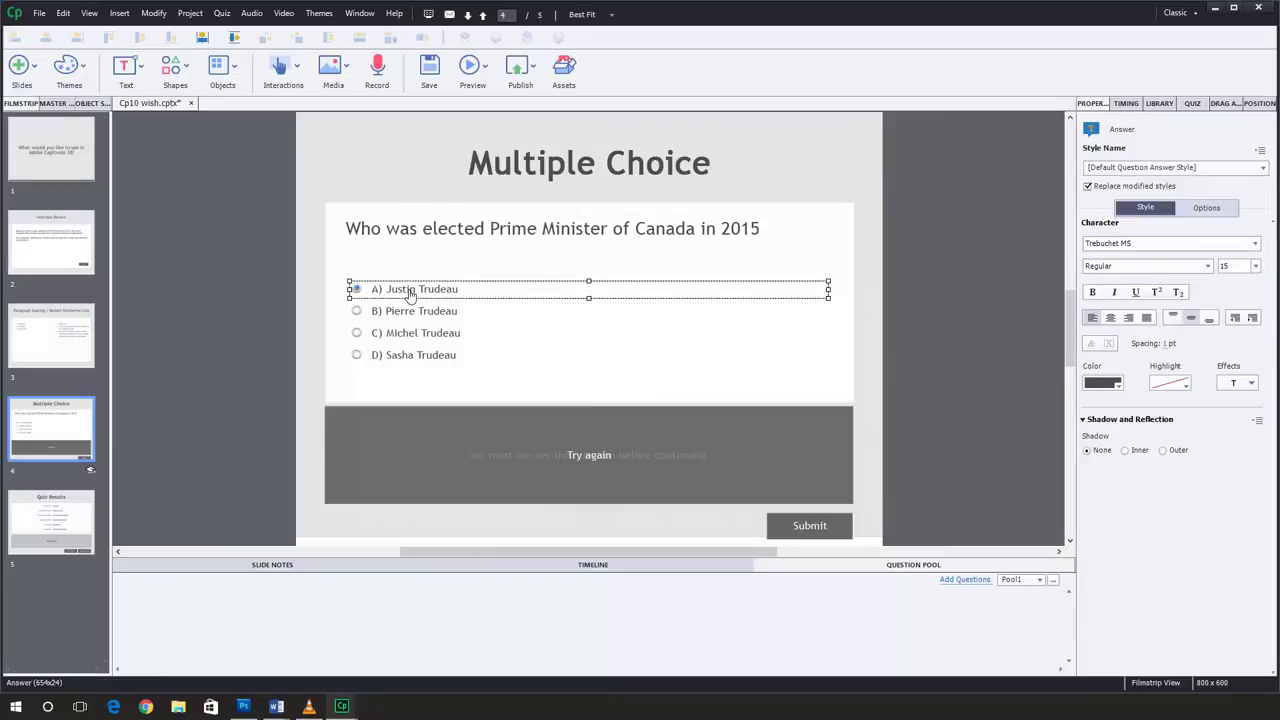
click(598, 17)
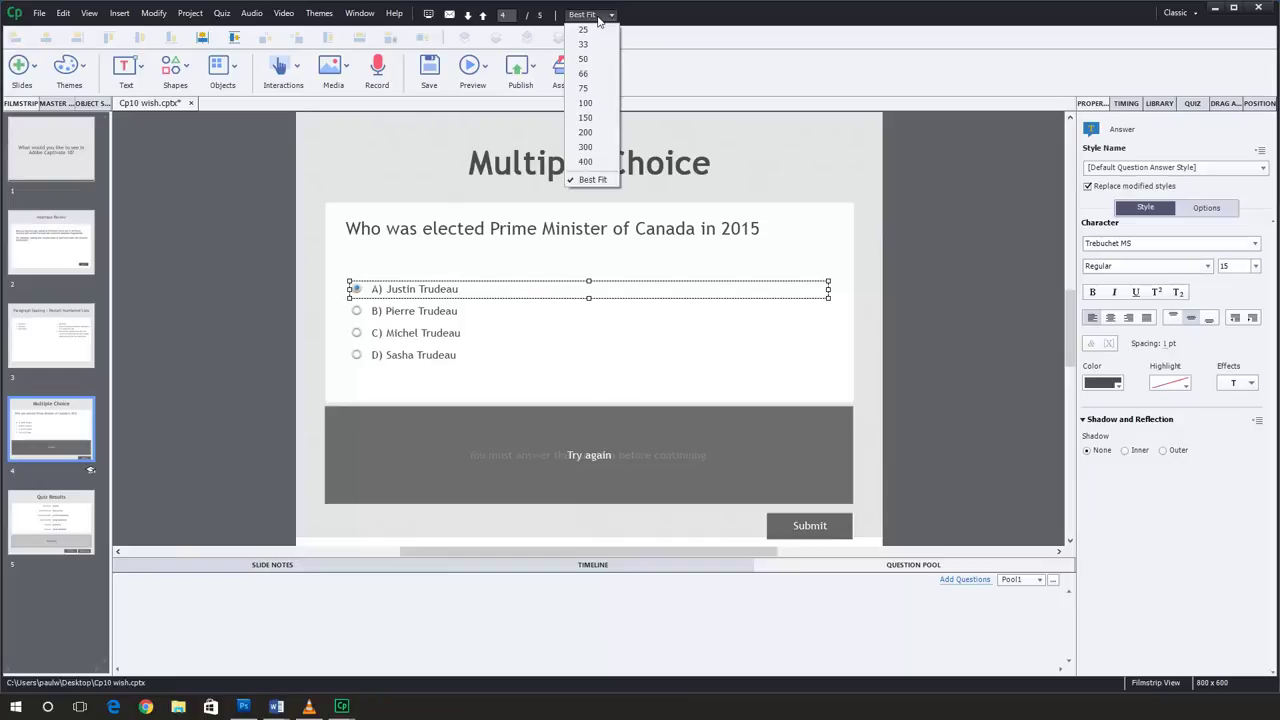
click(585, 147)
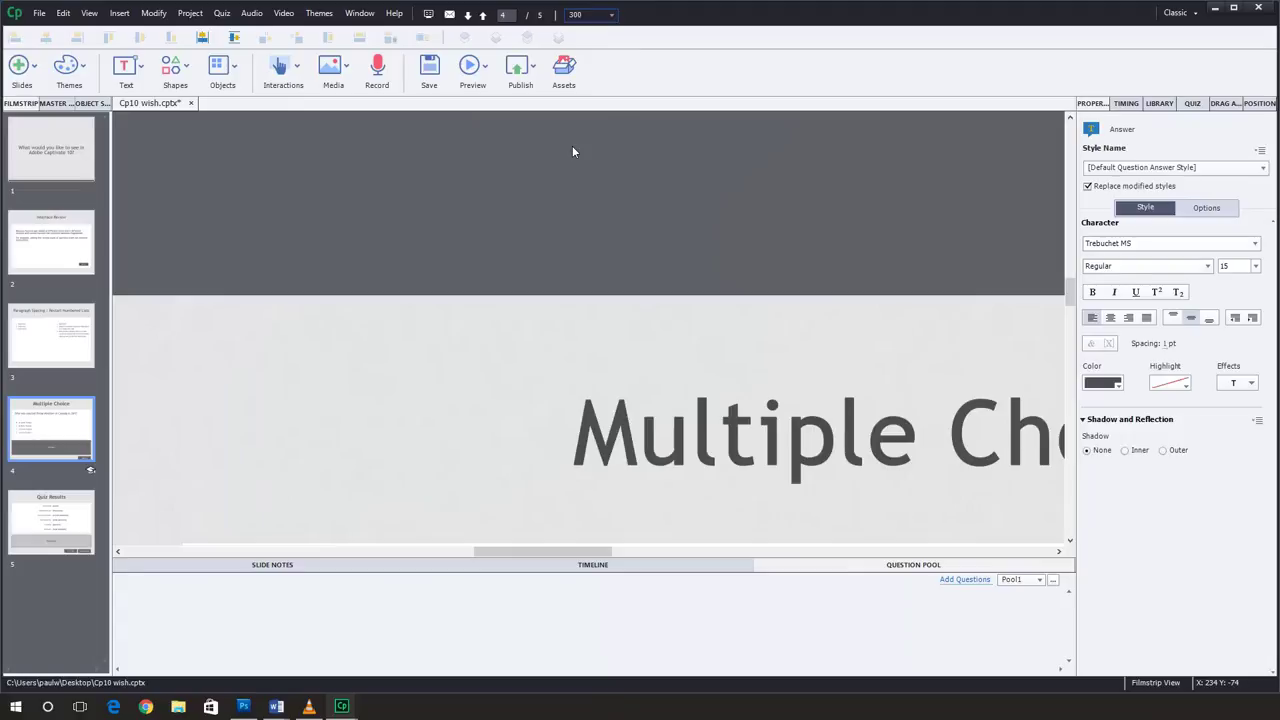
Step: Enable Multiple Answers for the Multiple Choice question slide
scroll(572, 152, down, 10)
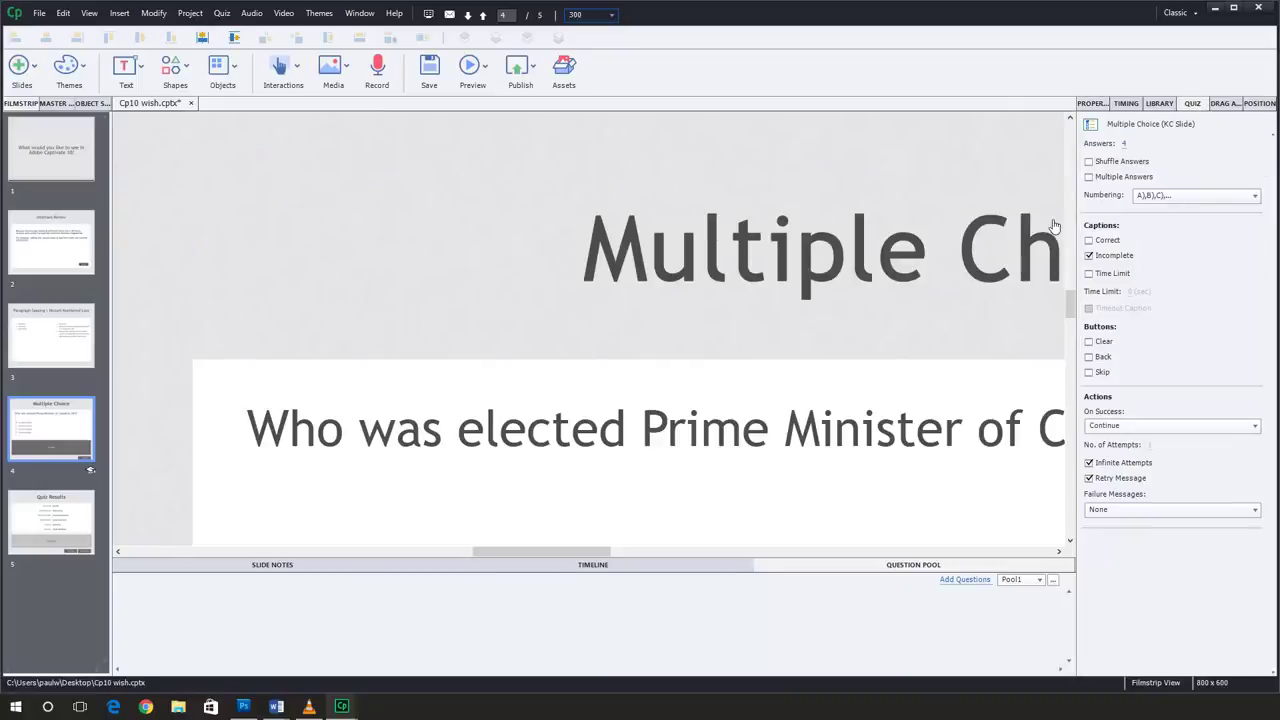
scroll(1054, 226, down, 3)
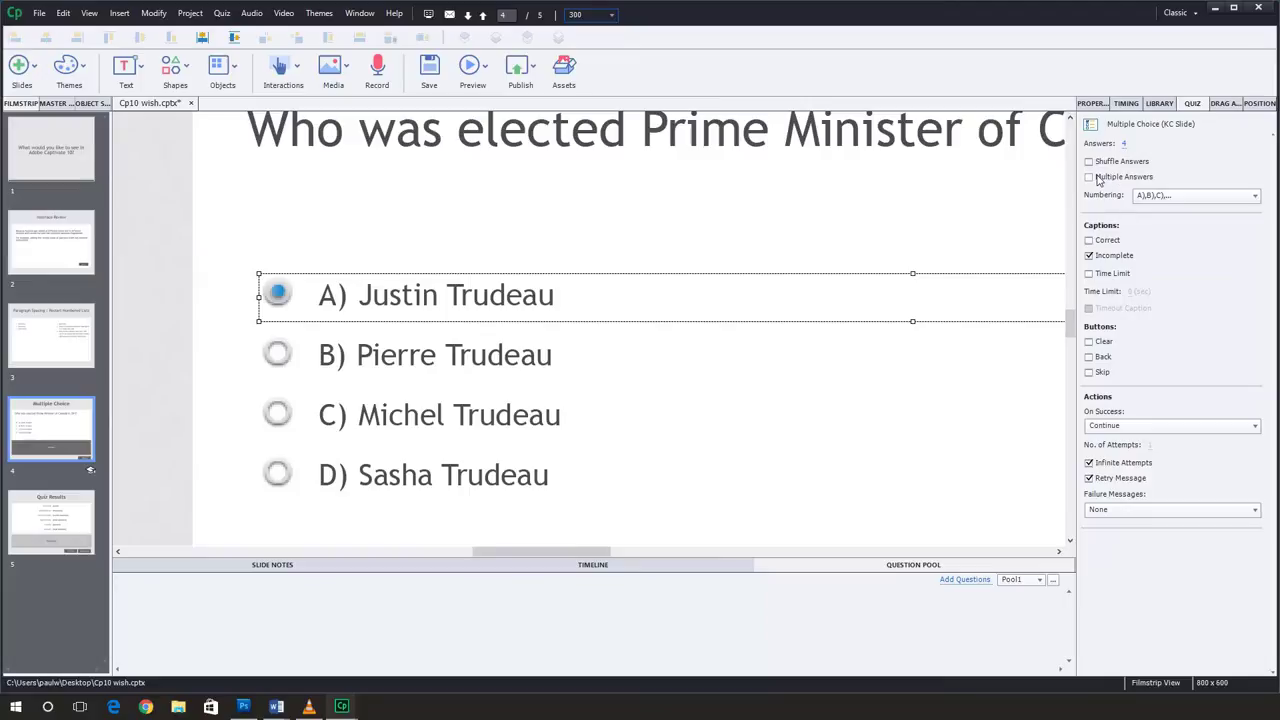
click(1091, 178)
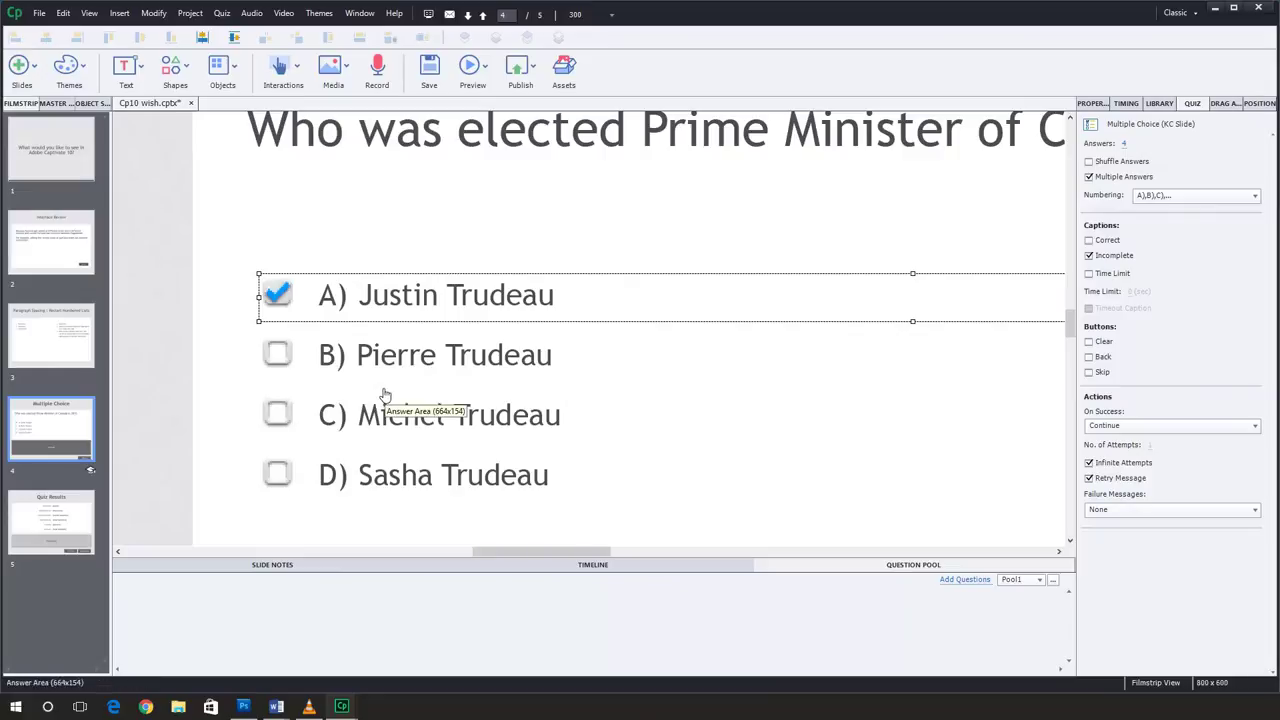
click(205, 395)
Step: Rescale the project to the preset size Custom (1920 x 1080), with all objects rescaled to fit the new size
click(155, 14)
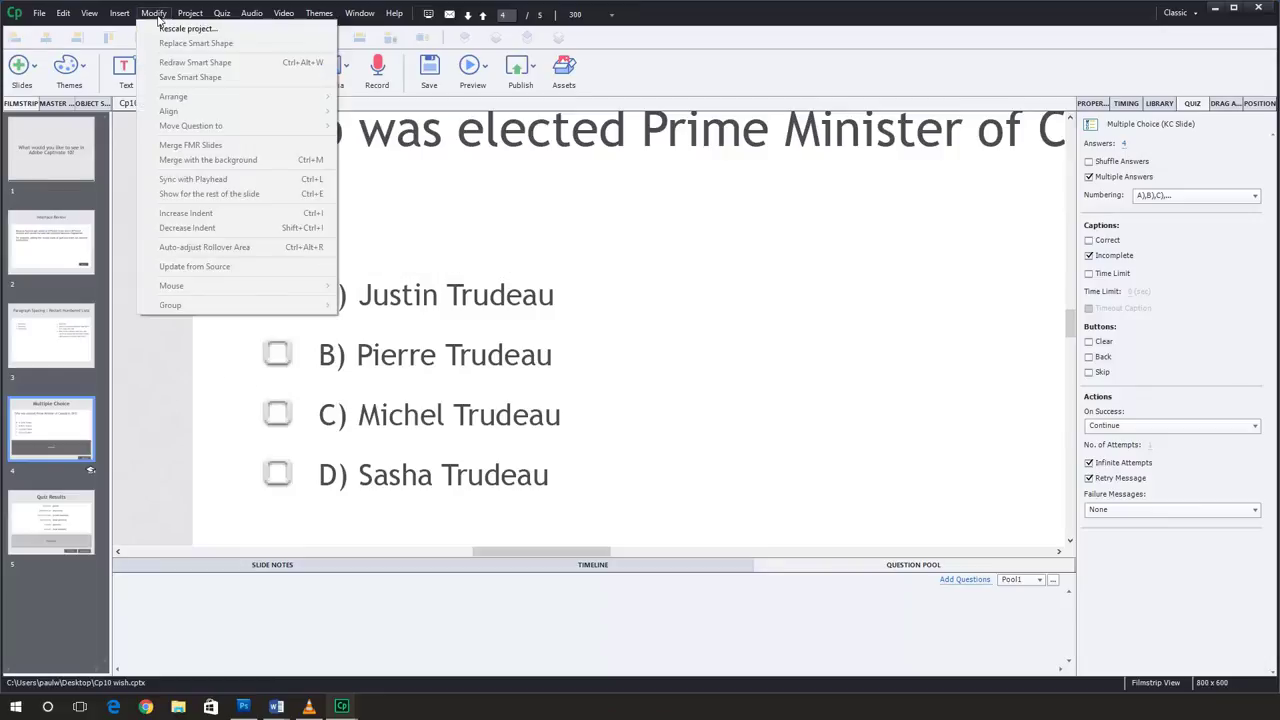
click(187, 28)
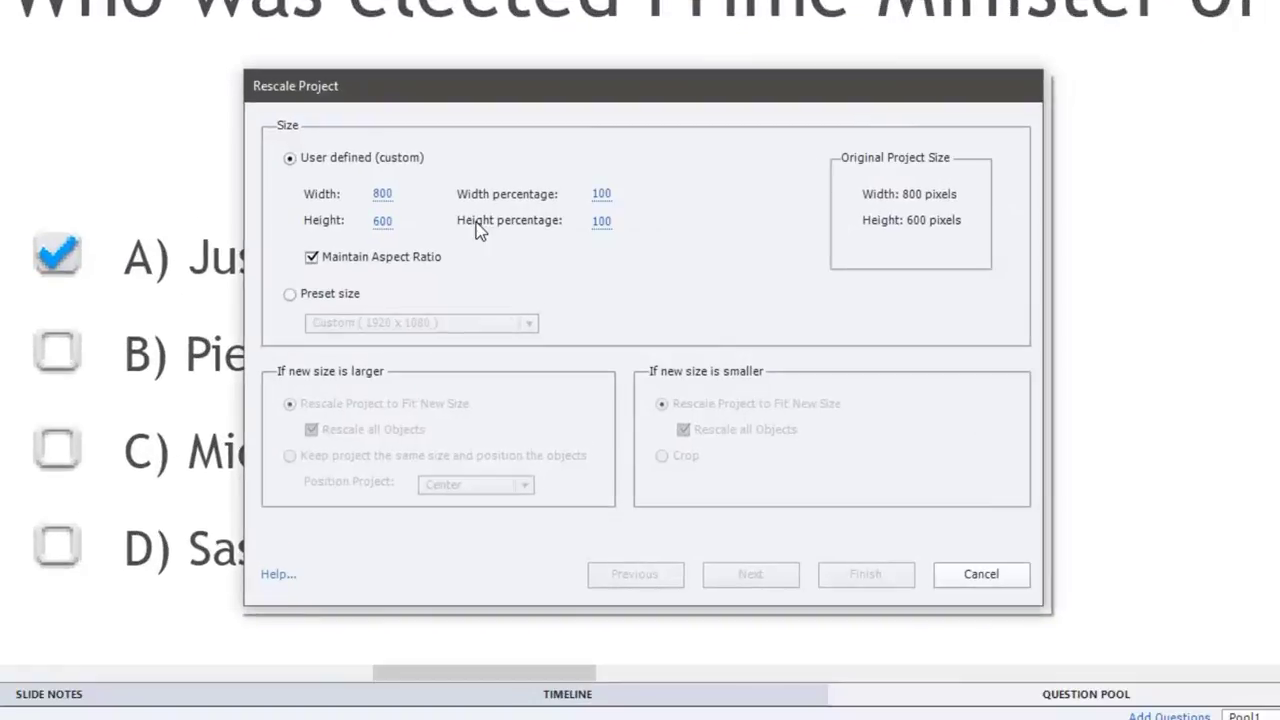
click(333, 296)
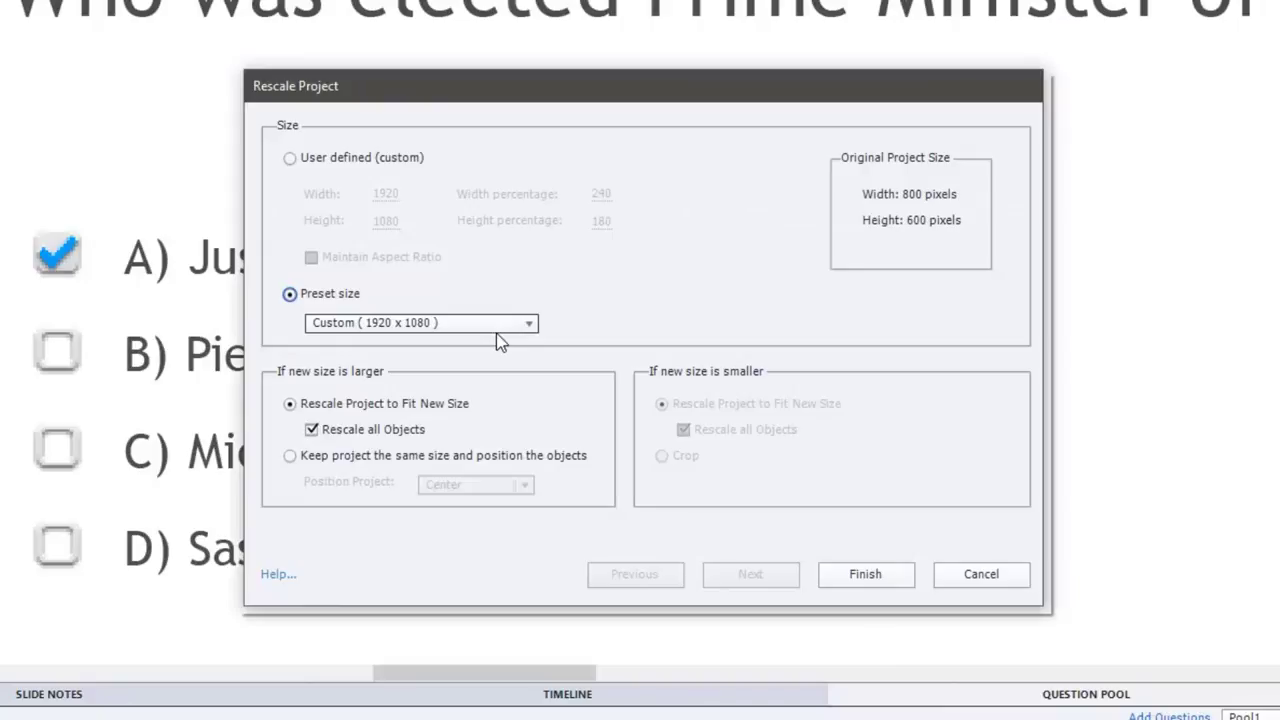
click(866, 574)
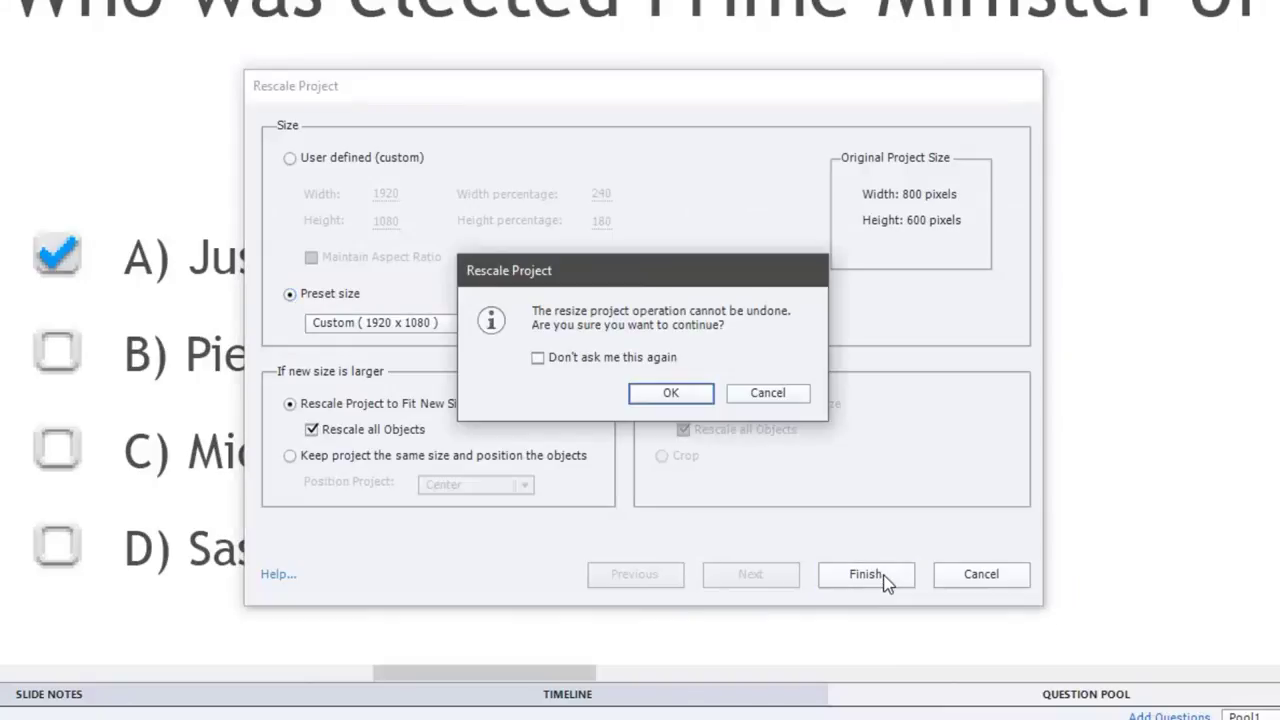
click(657, 394)
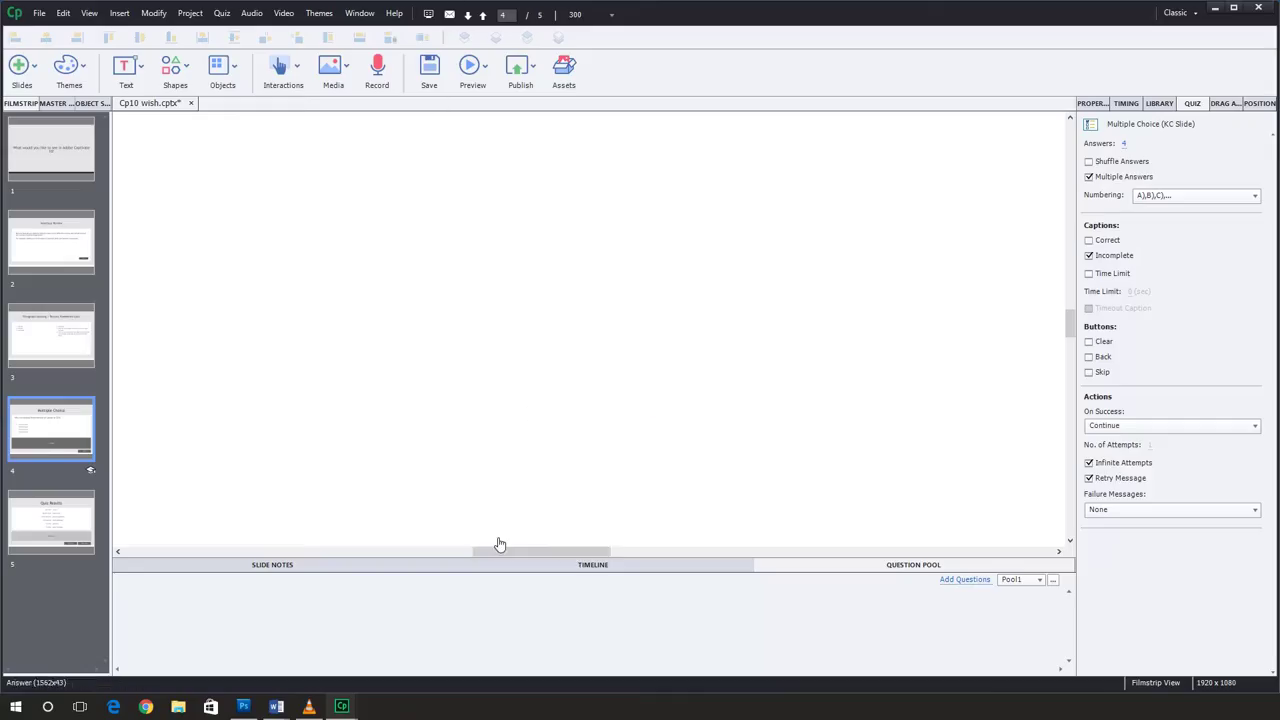
Step: Set the magnification to Best Fit and look over the rescaled Multiple Choice, Paragraph Spacing and Interface Review slides
click(607, 15)
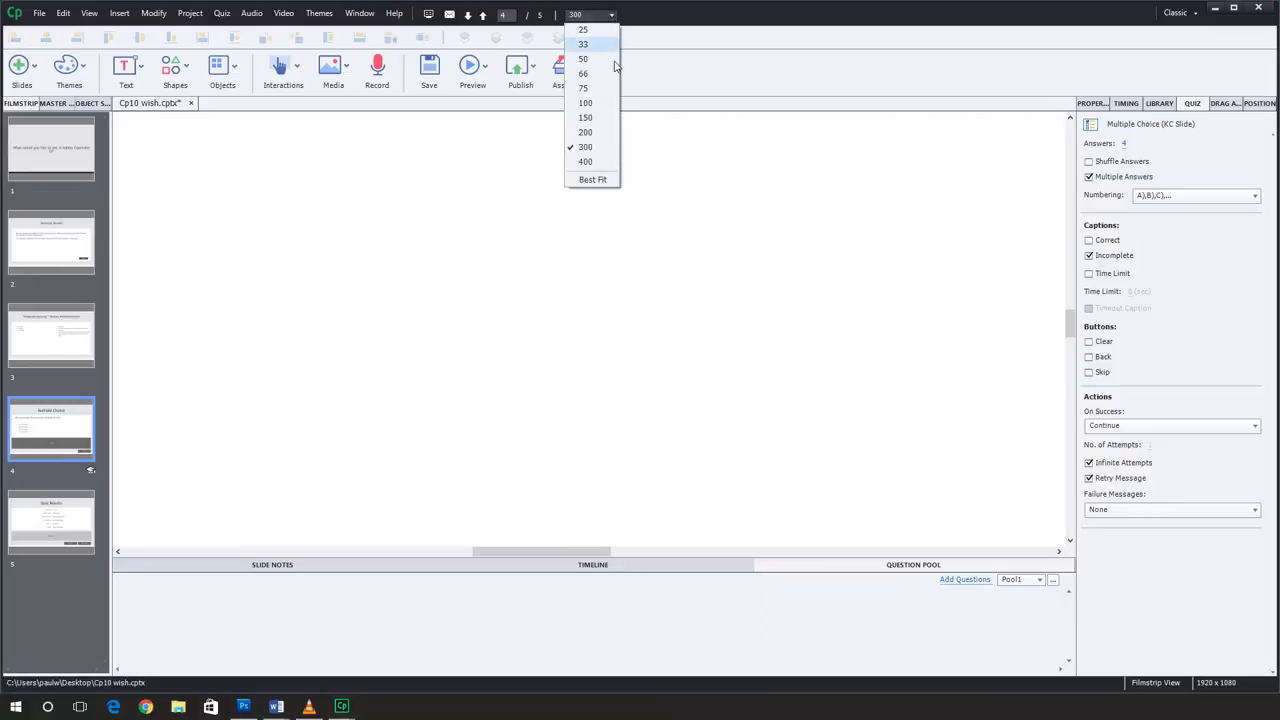
click(605, 183)
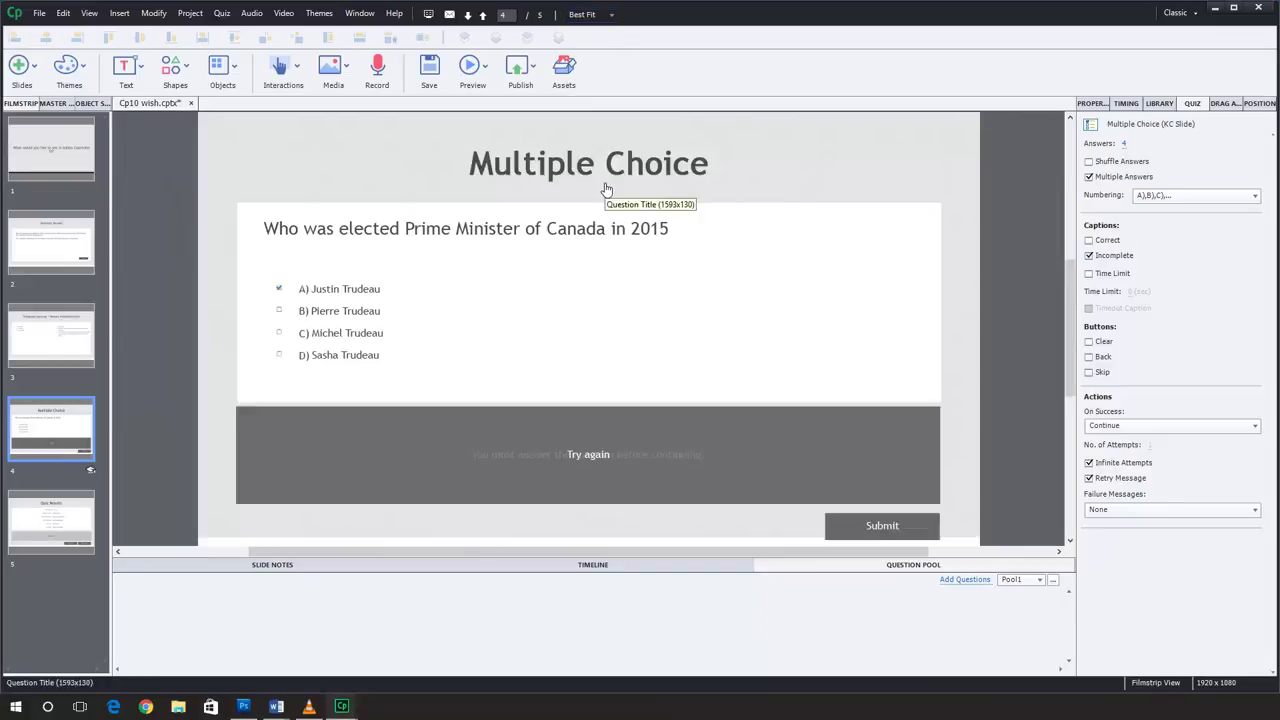
click(83, 327)
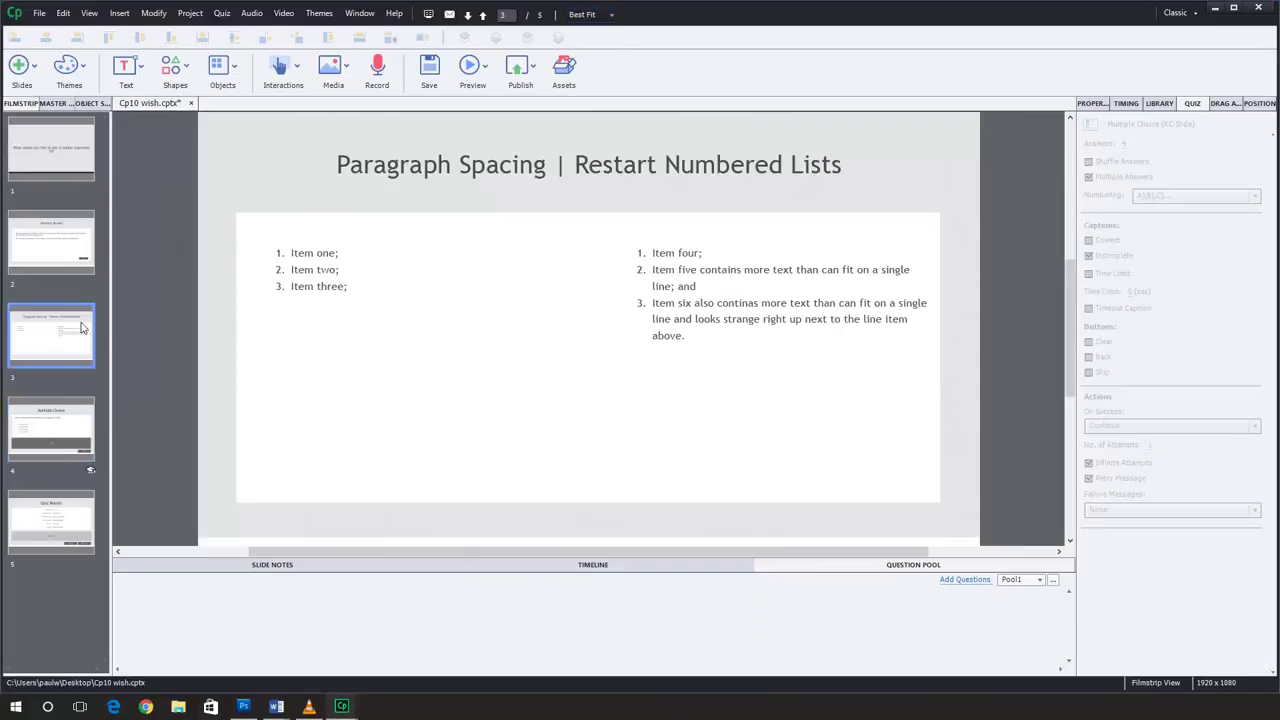
click(67, 243)
Step: Narrow the first slide's title box so "Adobe Captivate 10?" wraps onto the second line, and centre it horizontally on the slide
click(72, 156)
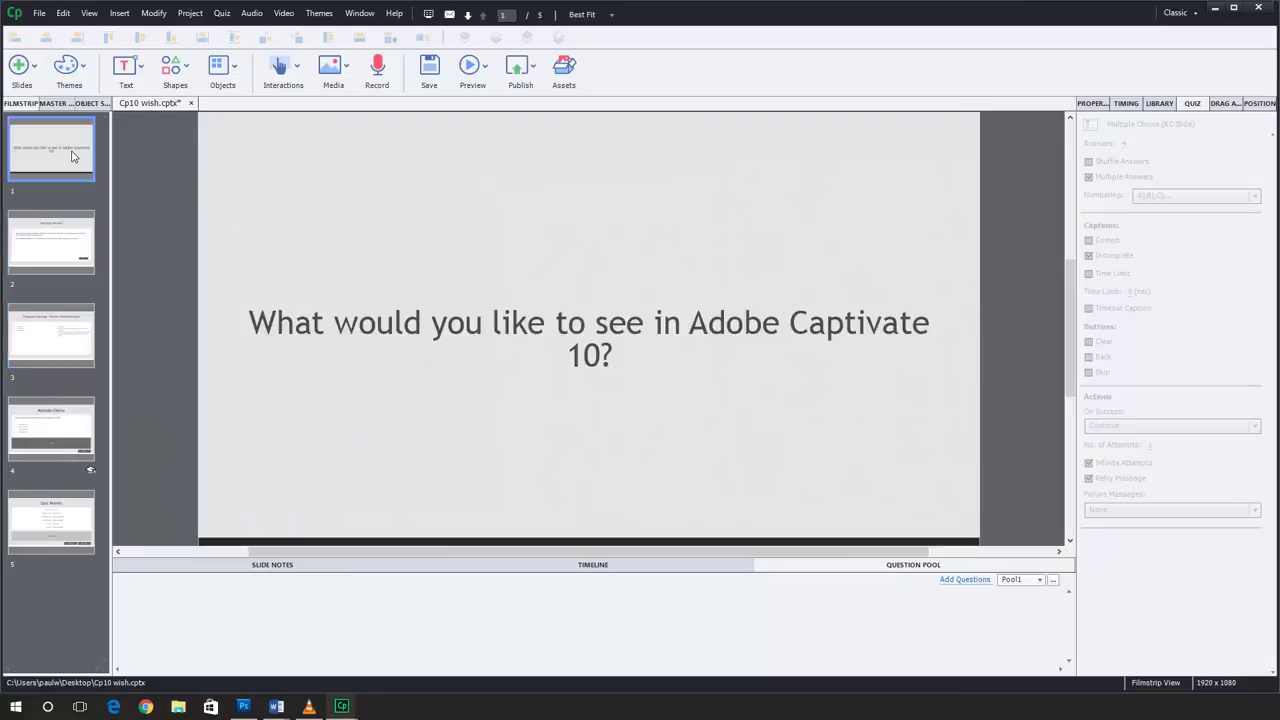
click(643, 330)
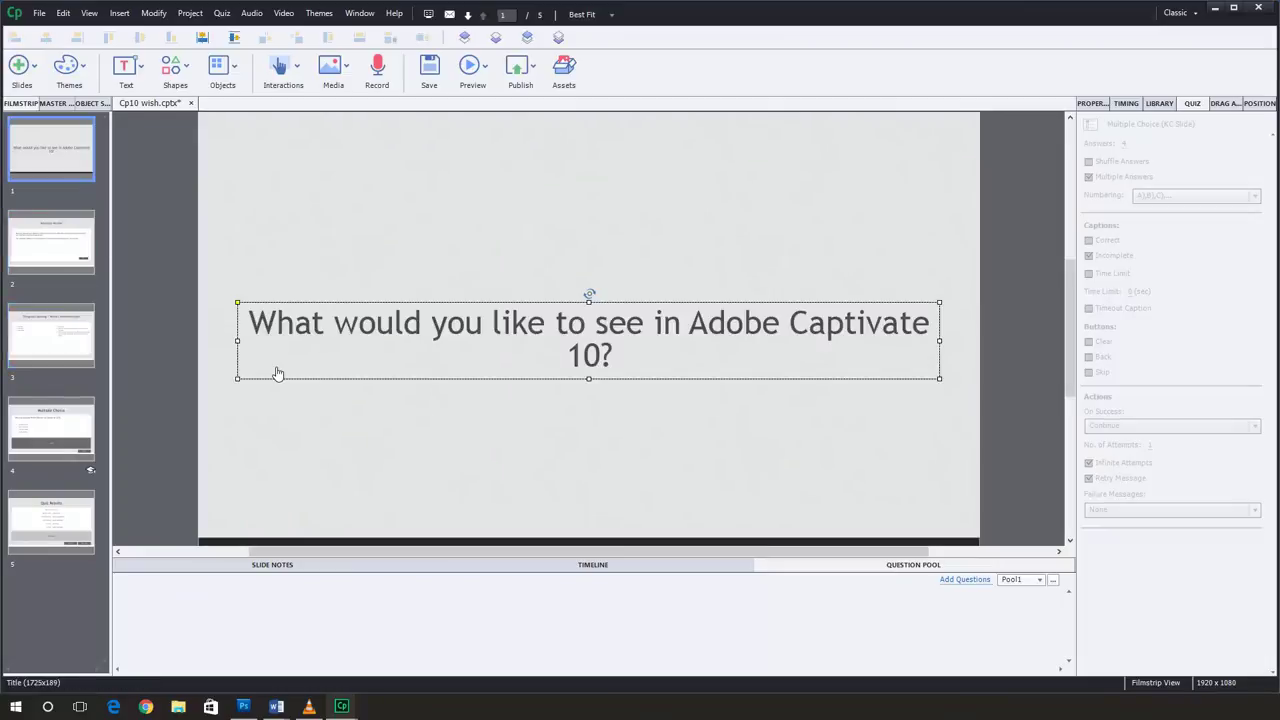
drag(238, 340, 449, 340)
click(202, 37)
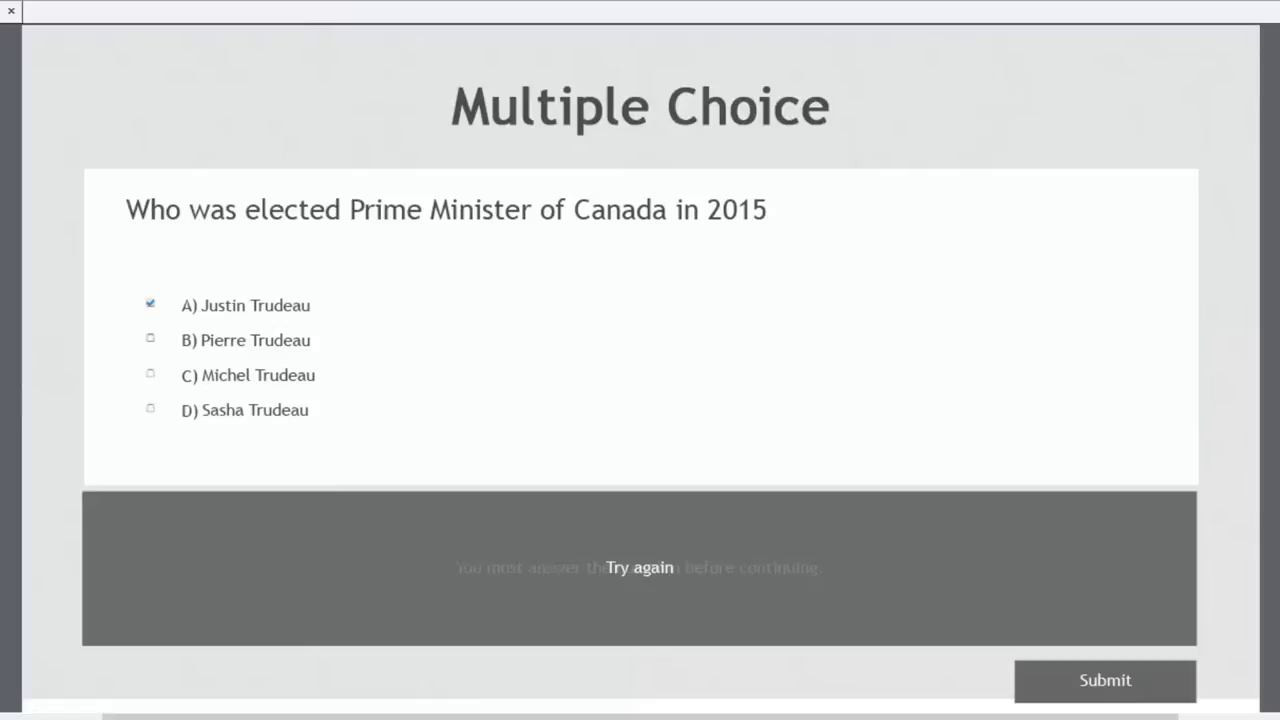
Step: Examine the answer checkboxes on the rescaled Multiple Choice slide at different magnifications, including 100 and 300
click(600, 8)
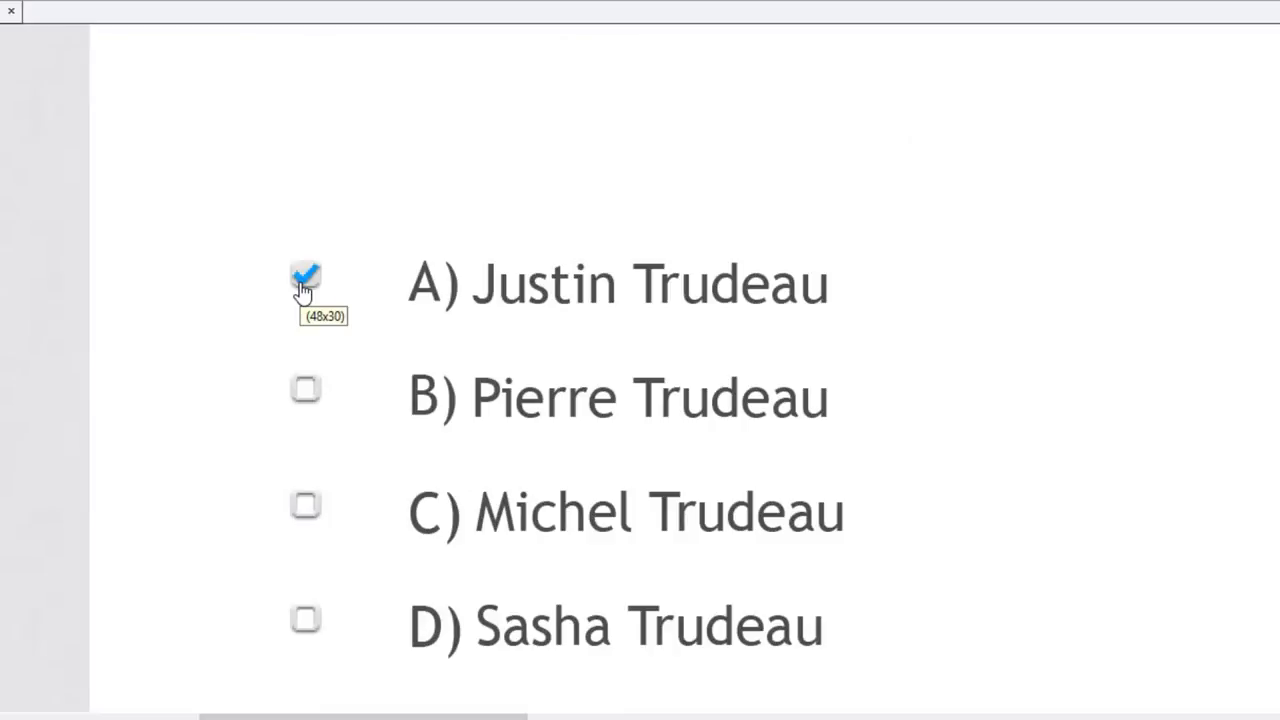
scroll(357, 286, up, 3)
scroll(357, 286, down, 2)
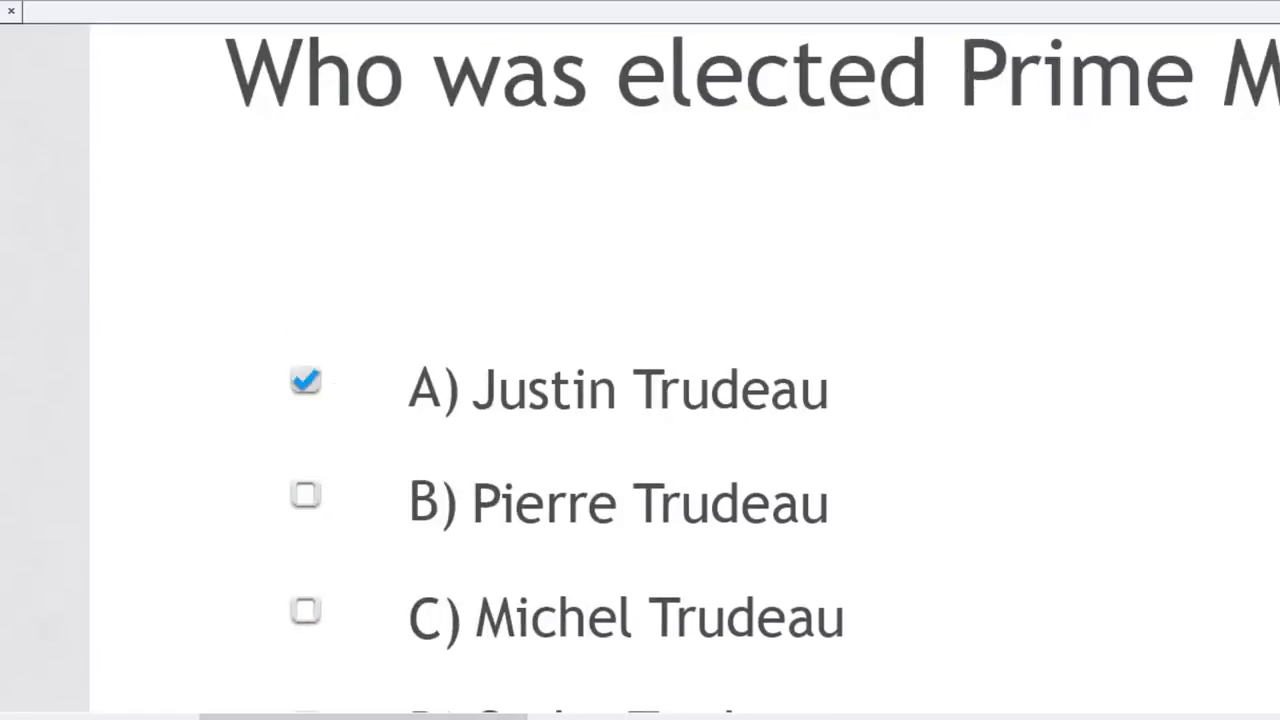
click(645, 3)
click(645, 10)
scroll(414, 451, down, 2)
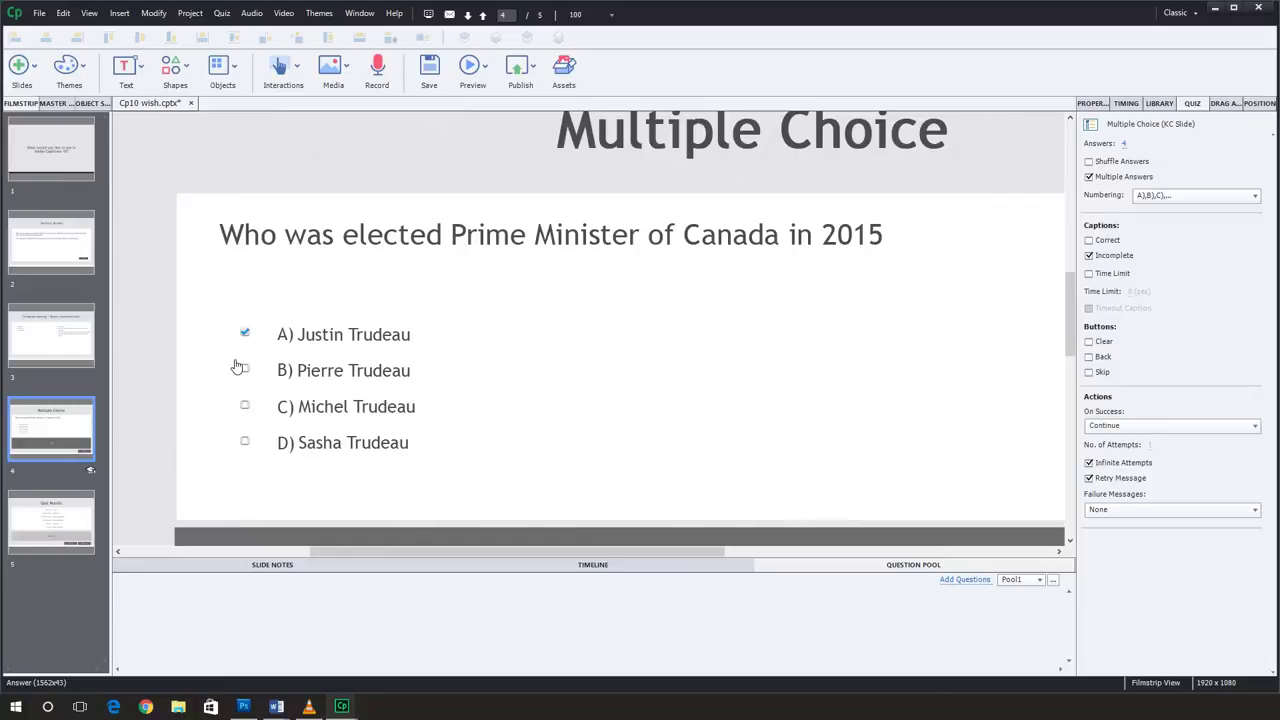
click(608, 15)
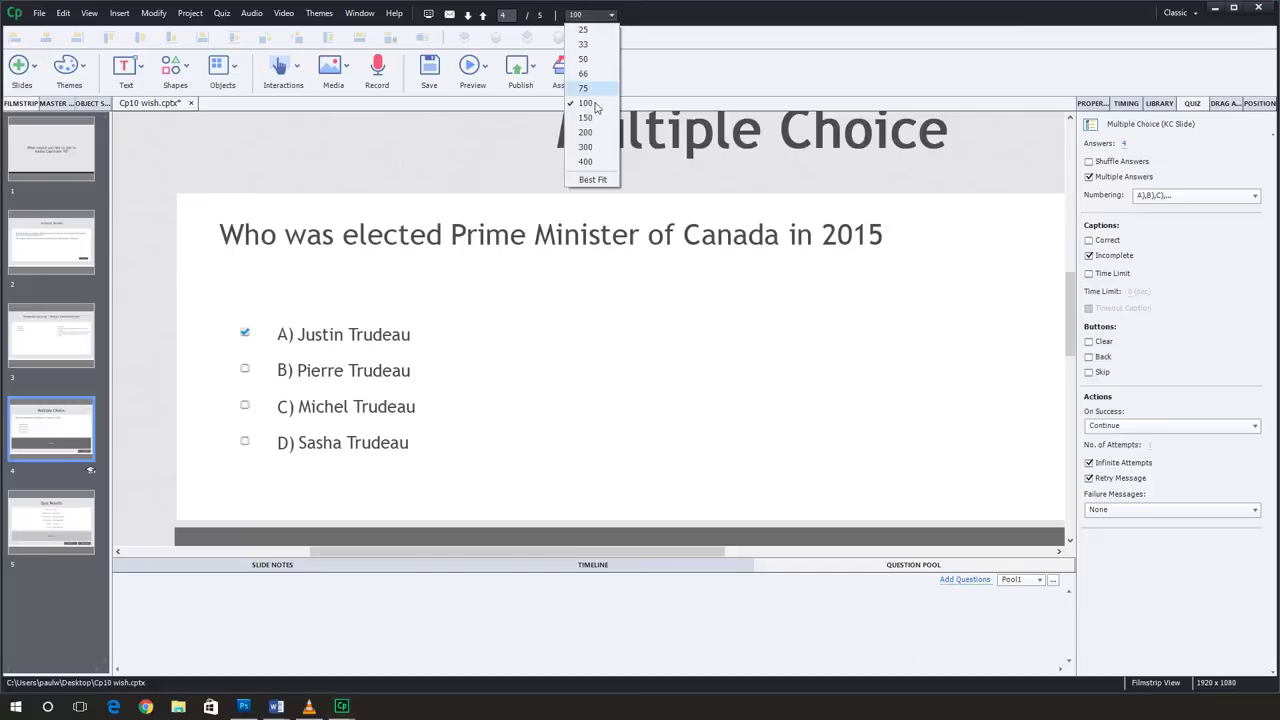
click(586, 147)
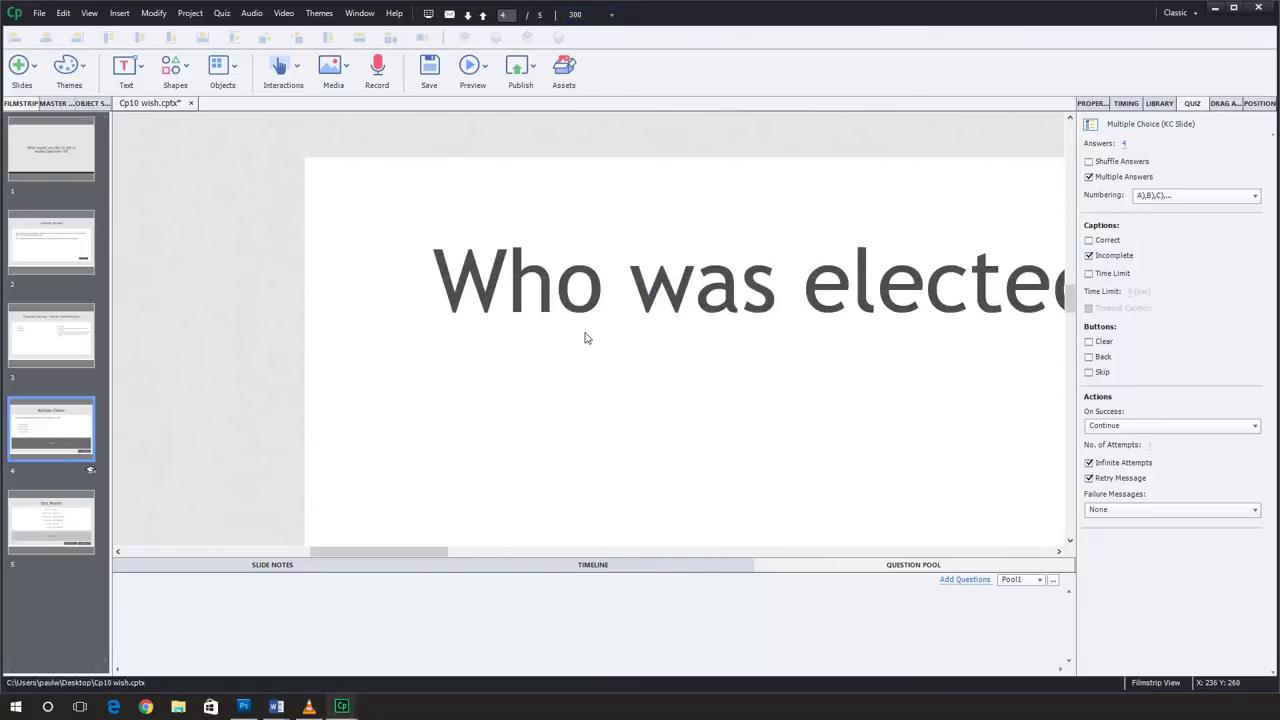
scroll(586, 338, down, 5)
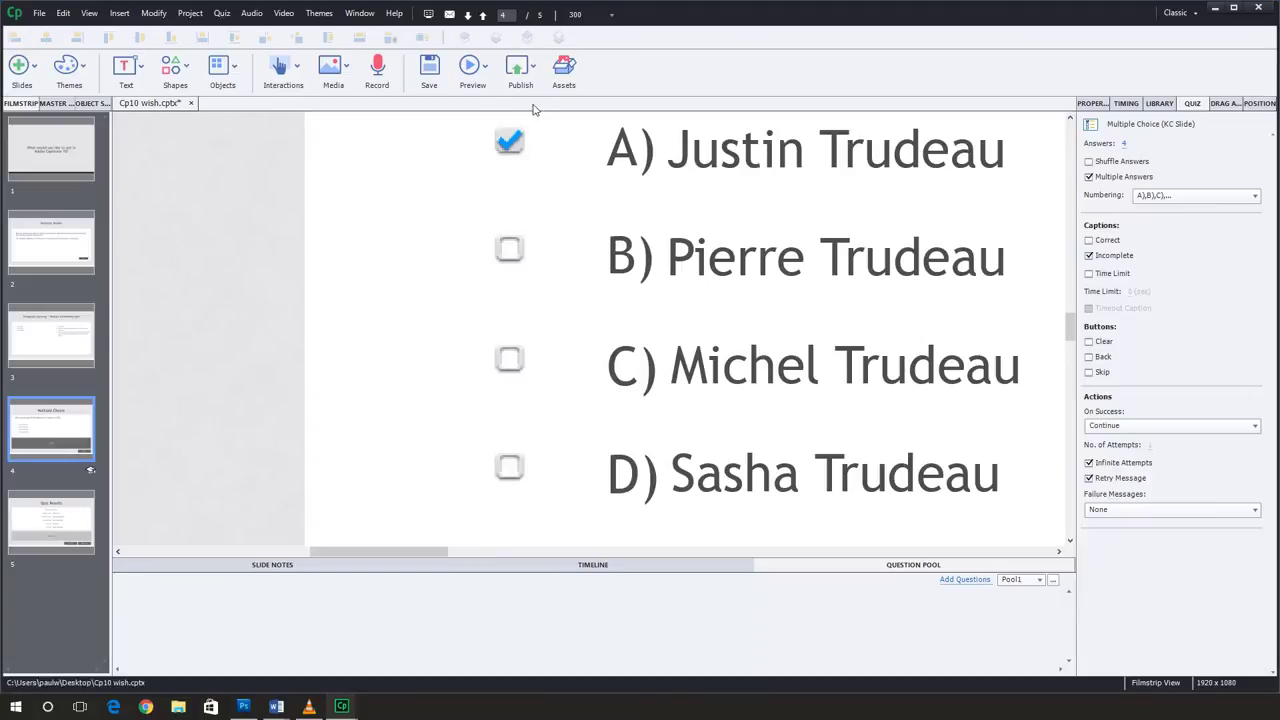
Step: Preview the project as HTML5 in the browser and skip ahead to the Prime Minister question on the Multiple Choice slide
click(484, 69)
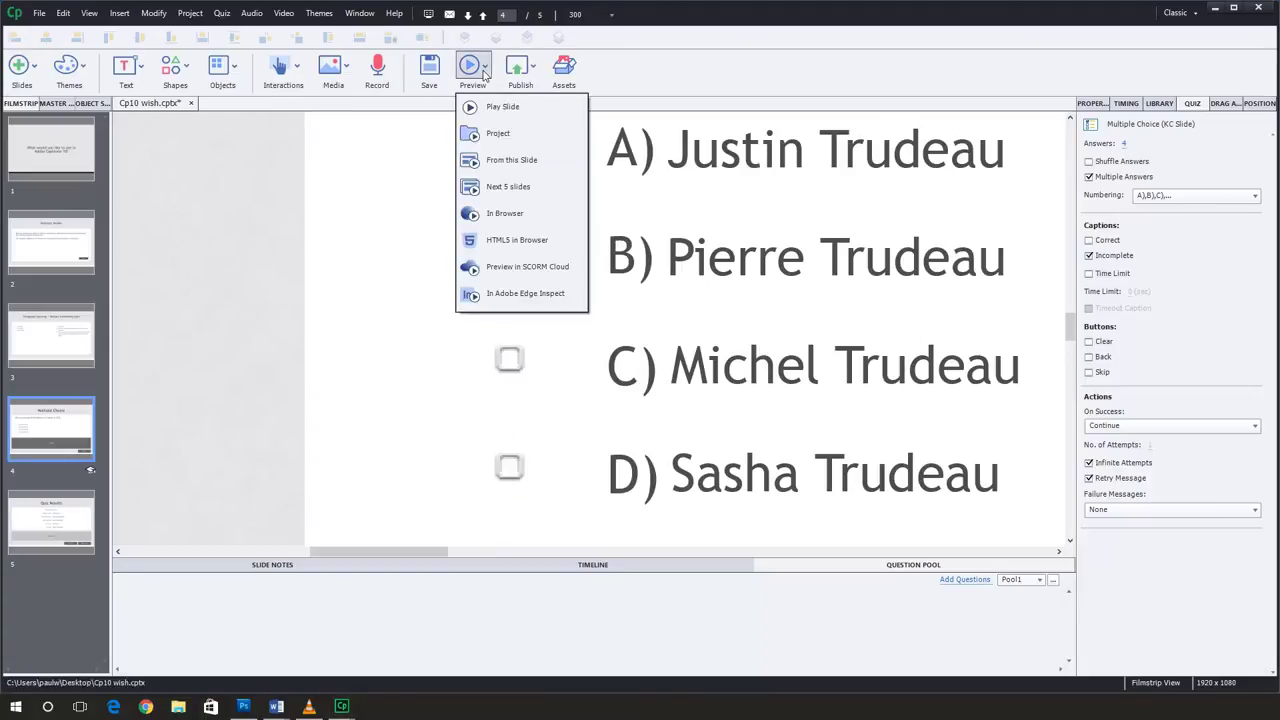
click(505, 240)
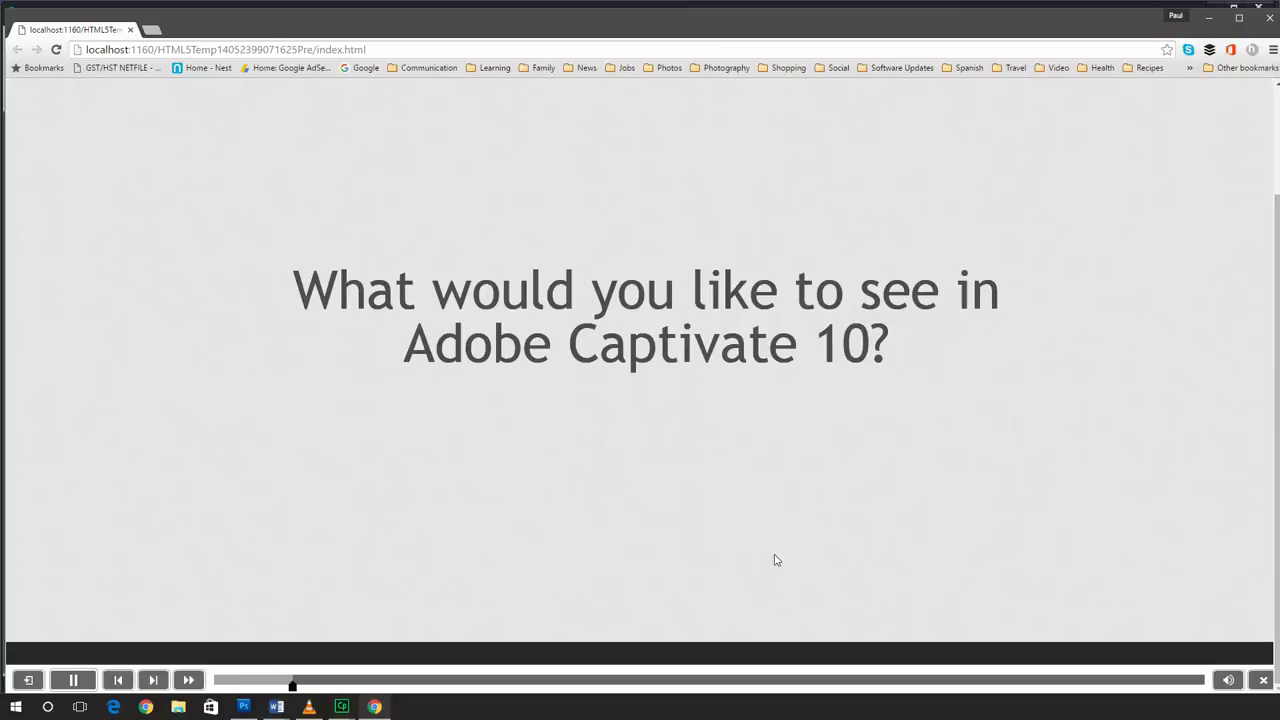
click(155, 681)
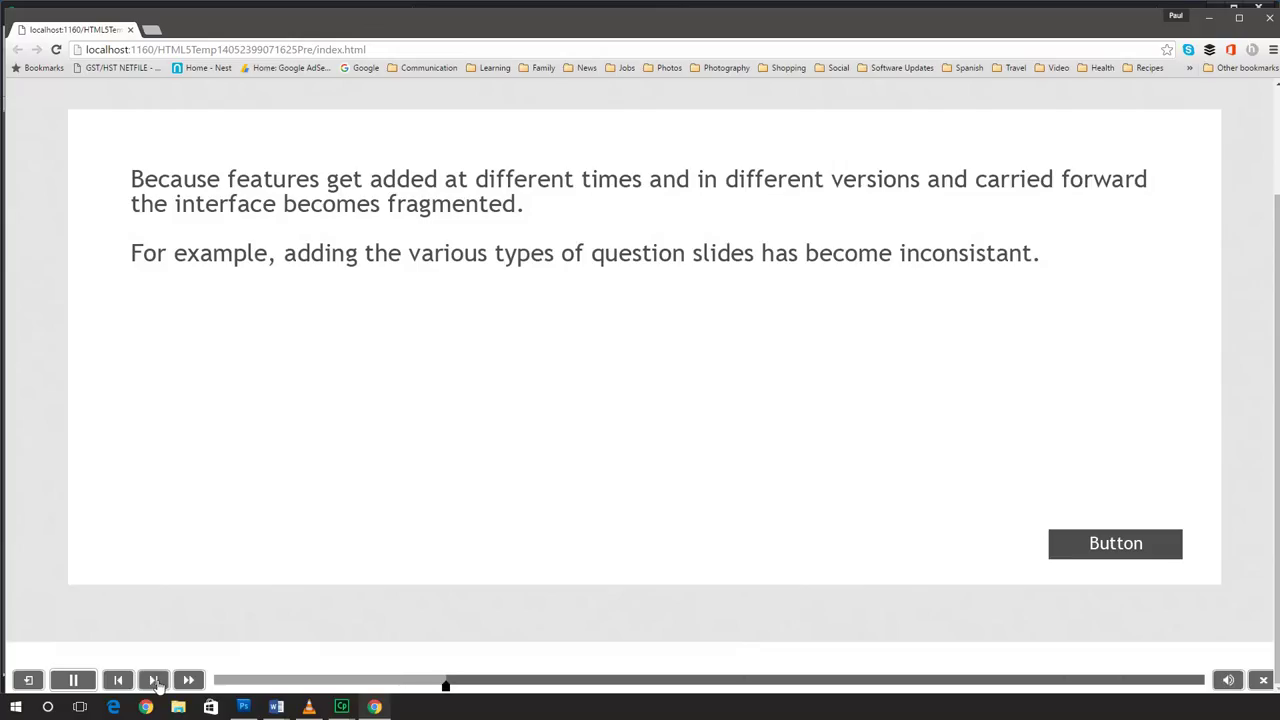
click(155, 681)
click(155, 681)
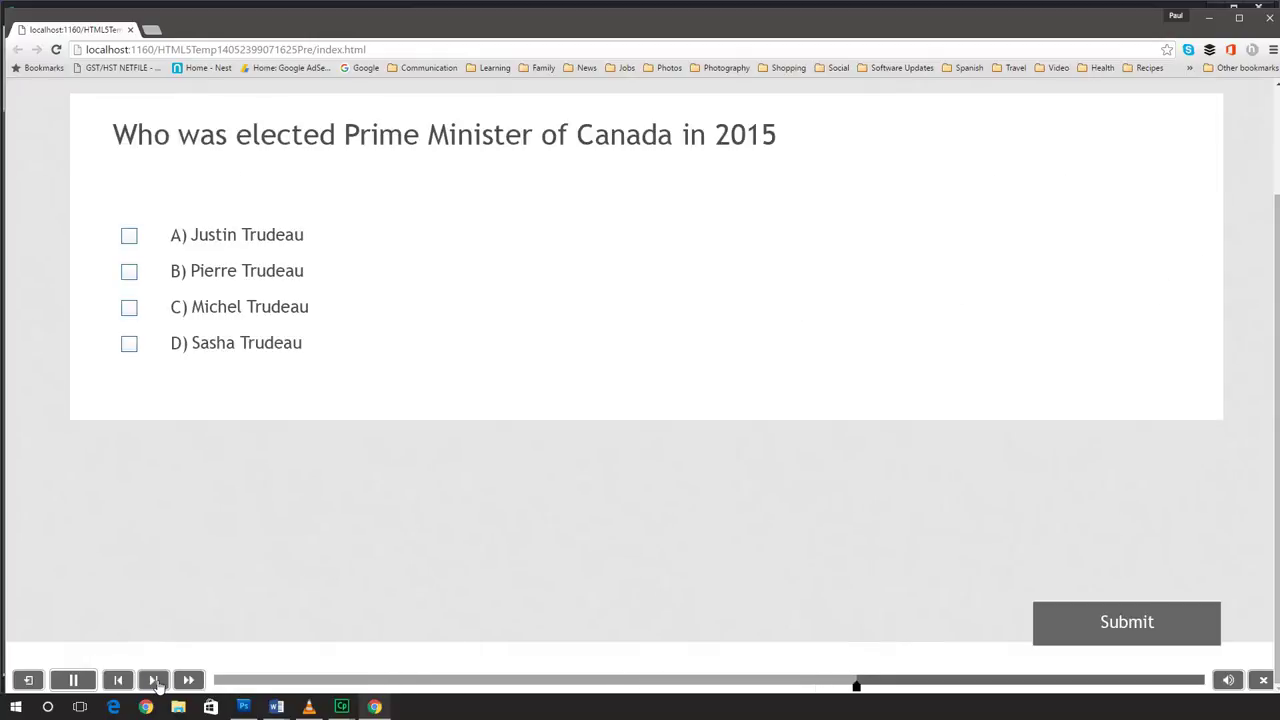
Step: Mark answers D and C in the HTML5 preview and examine the size of the checkboxes beside the answer text
click(129, 345)
click(129, 307)
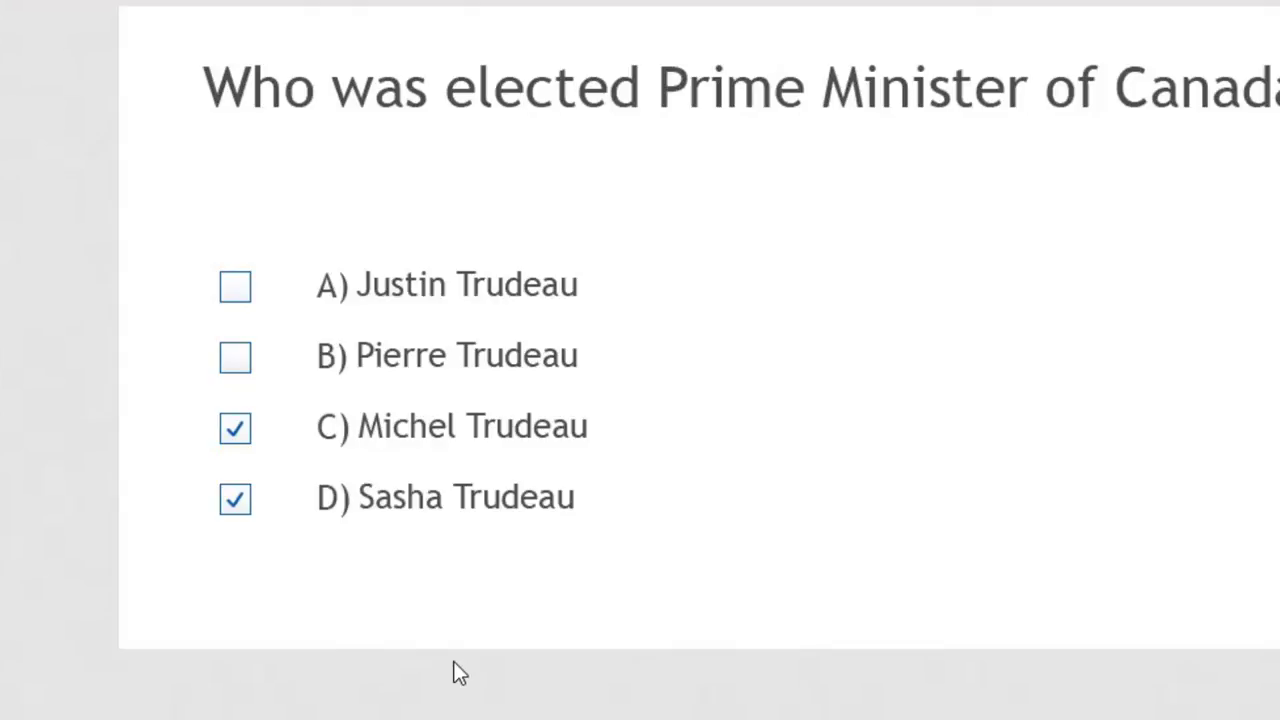
scroll(894, 697, up, 3)
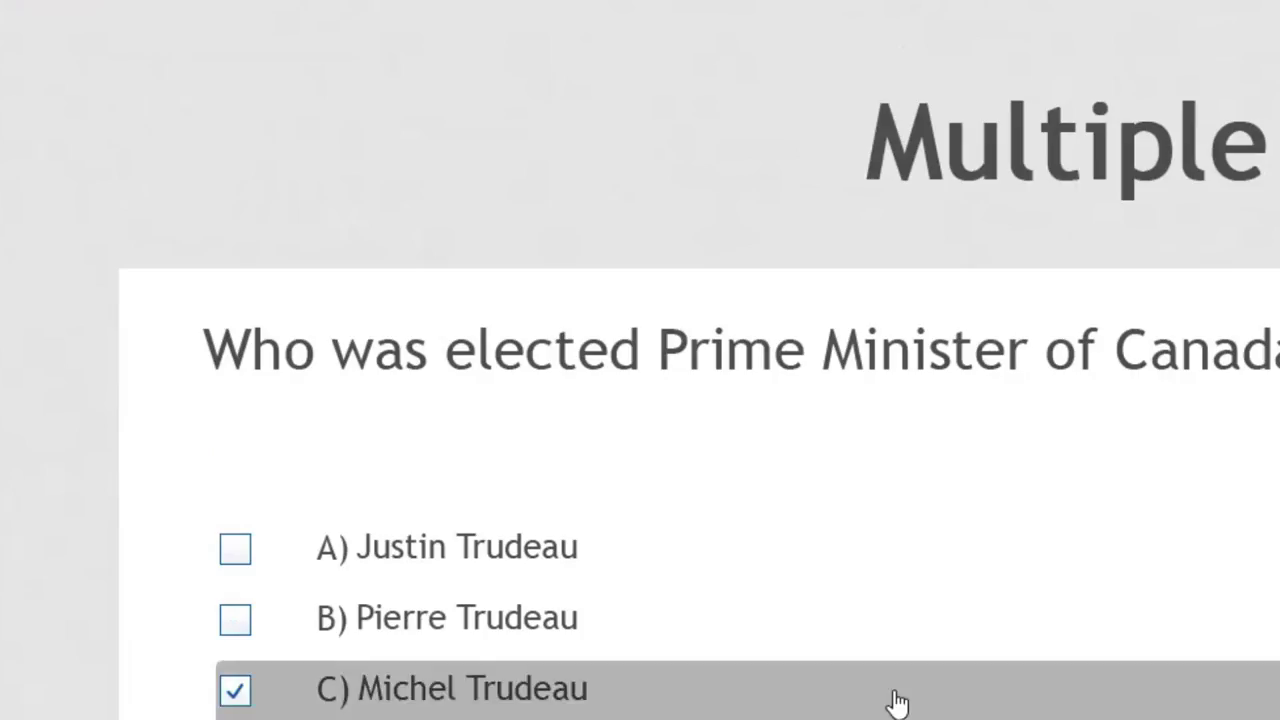
scroll(117, 420, down, 3)
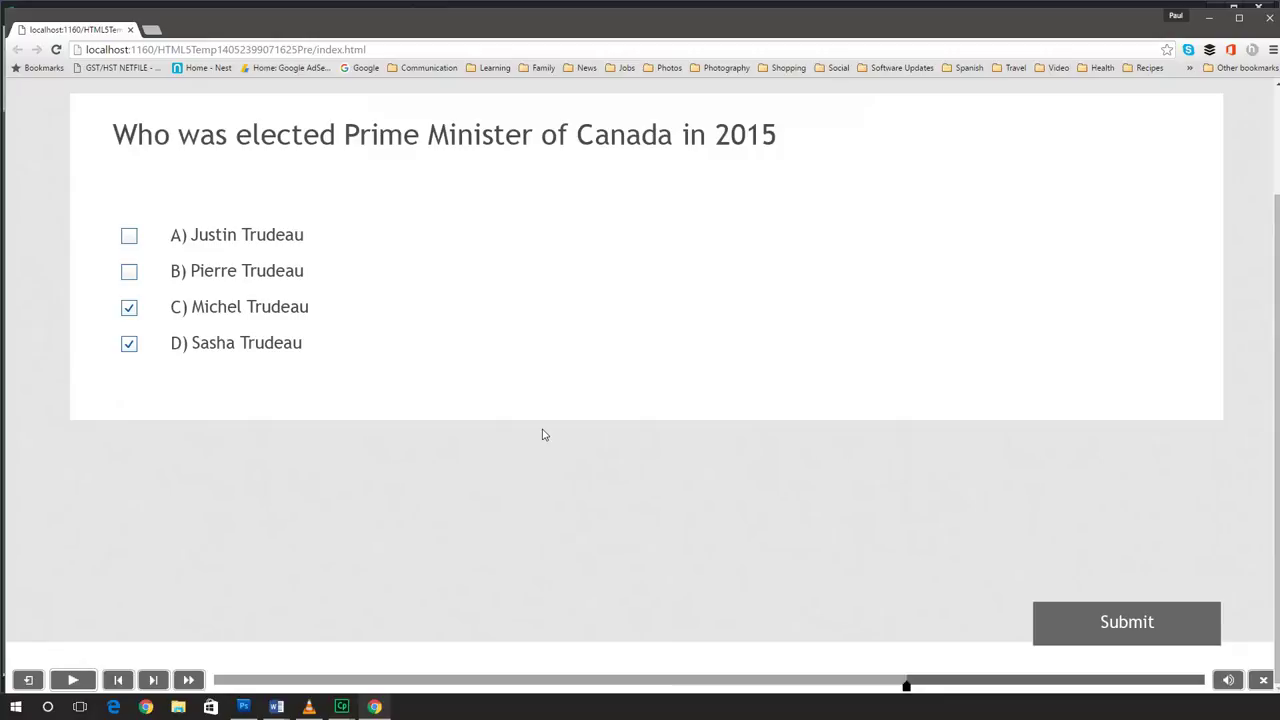
Step: Close the browser preview and view the Multiple Choice slide in the editor at a magnification of 100
click(1270, 20)
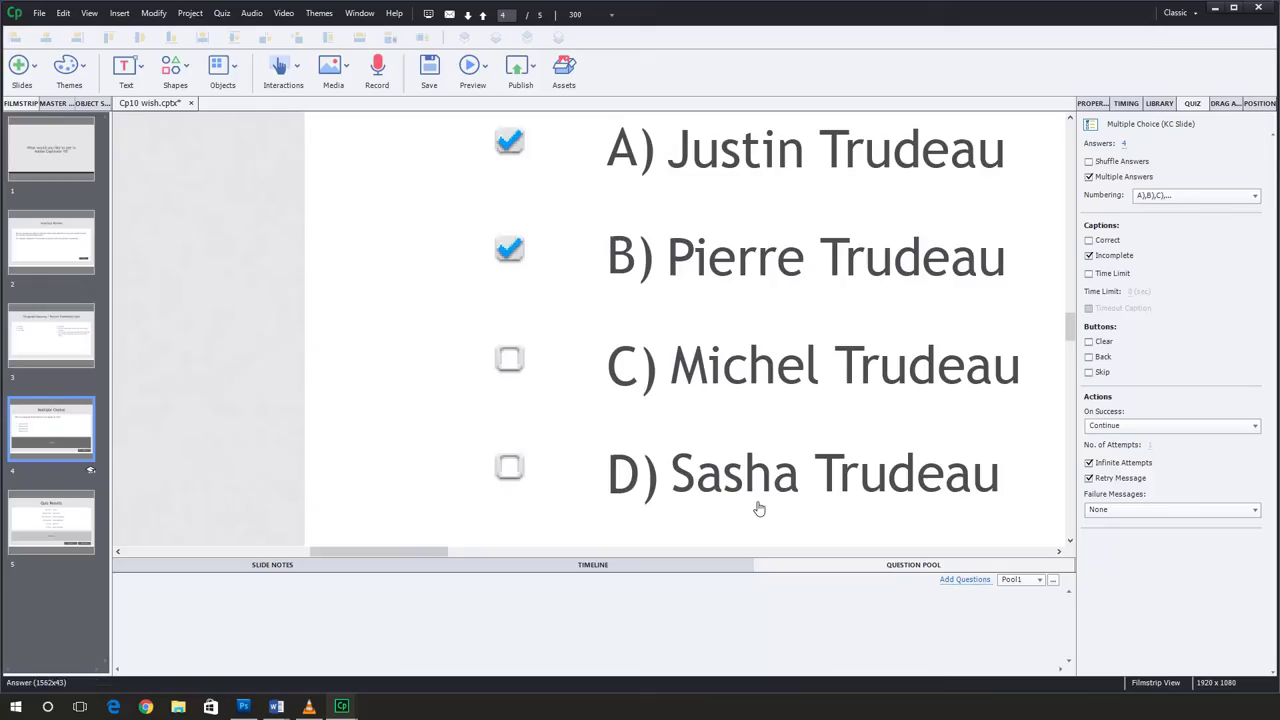
click(607, 15)
click(585, 103)
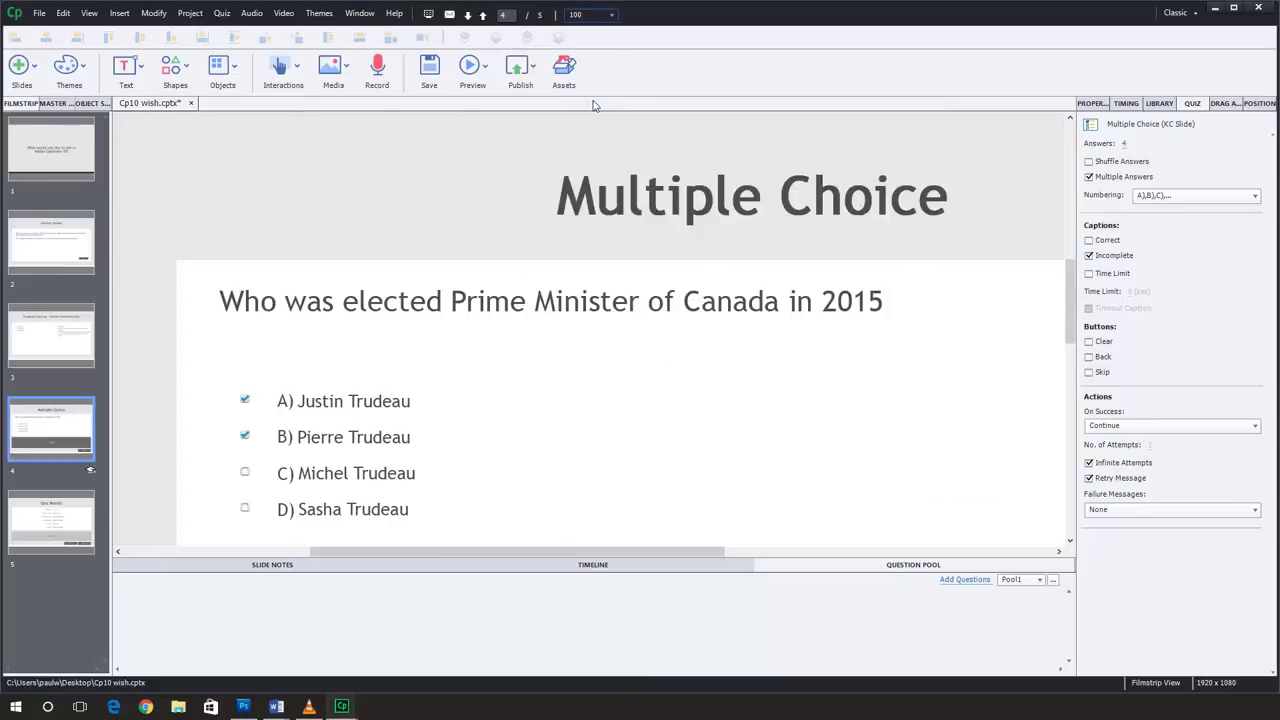